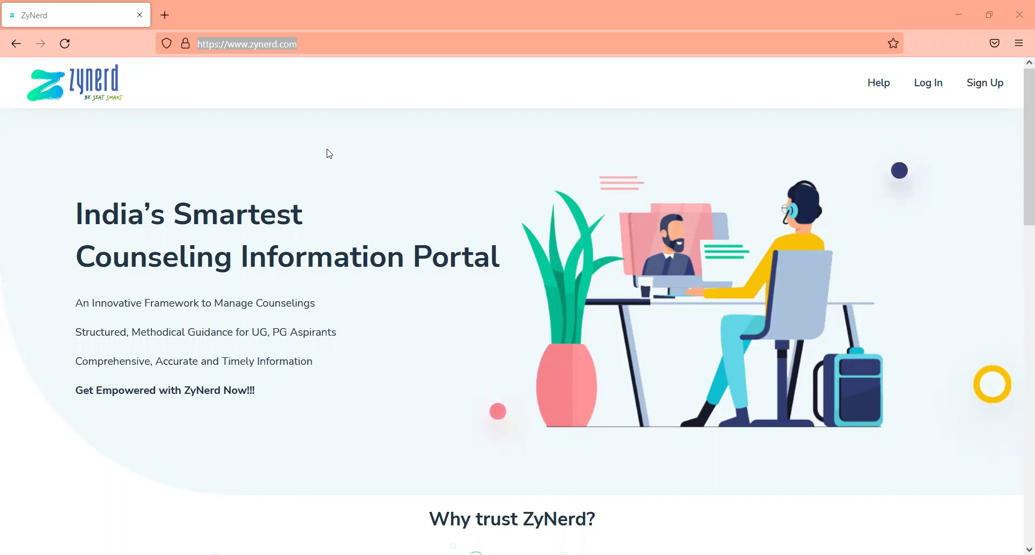
Go to zynerd.com and log in with the account email and password
text(zynerd.com)
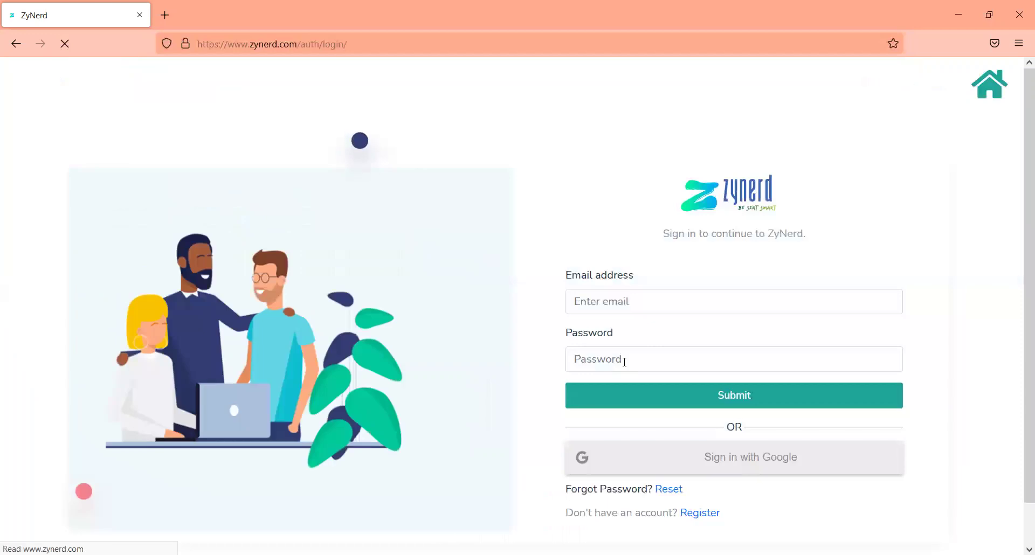
click(602, 299)
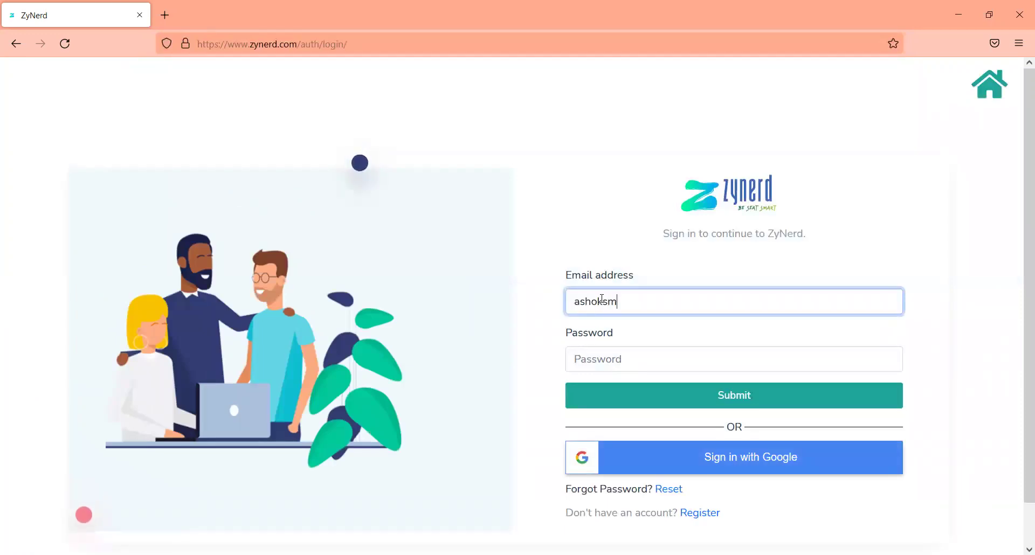
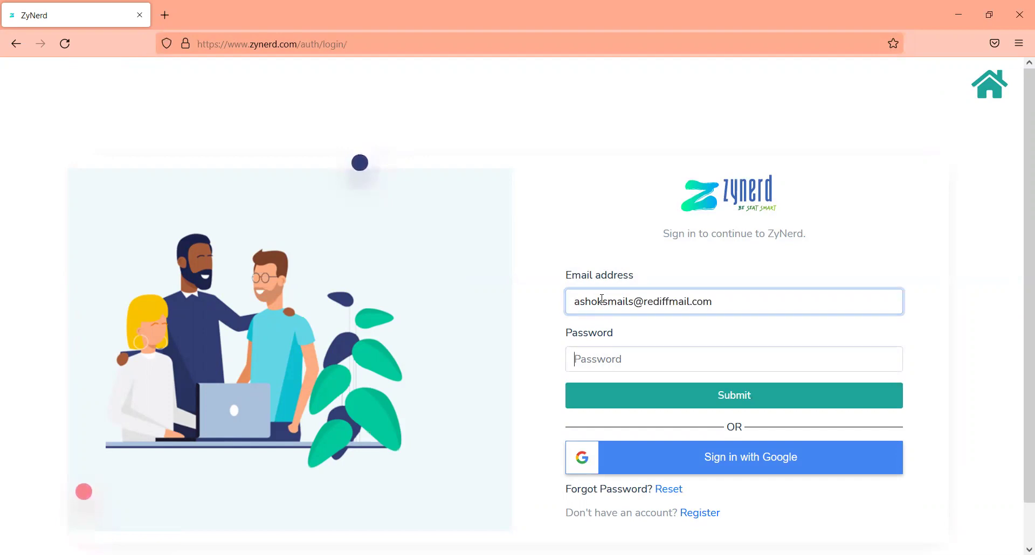
key(Tab)
text(*********)
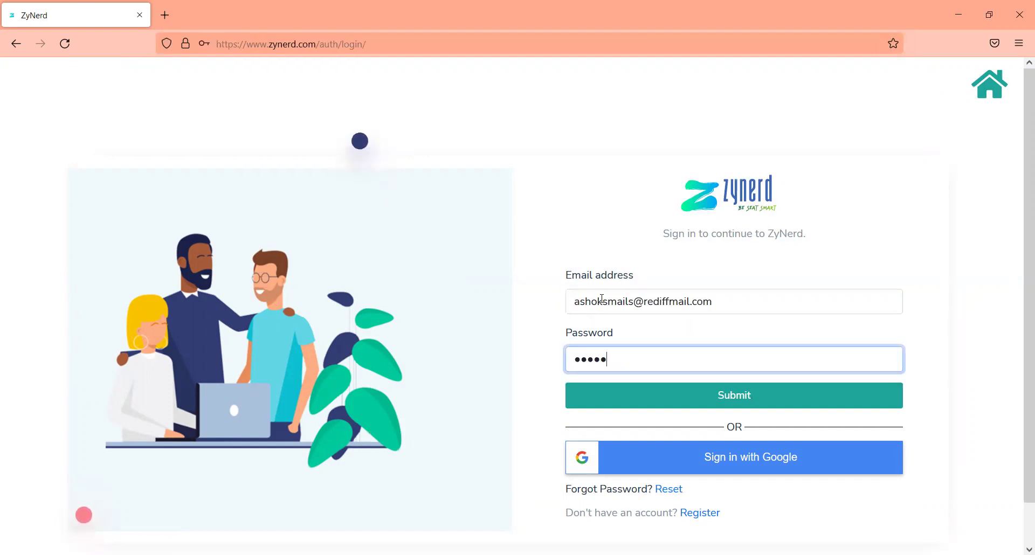
key(Return)
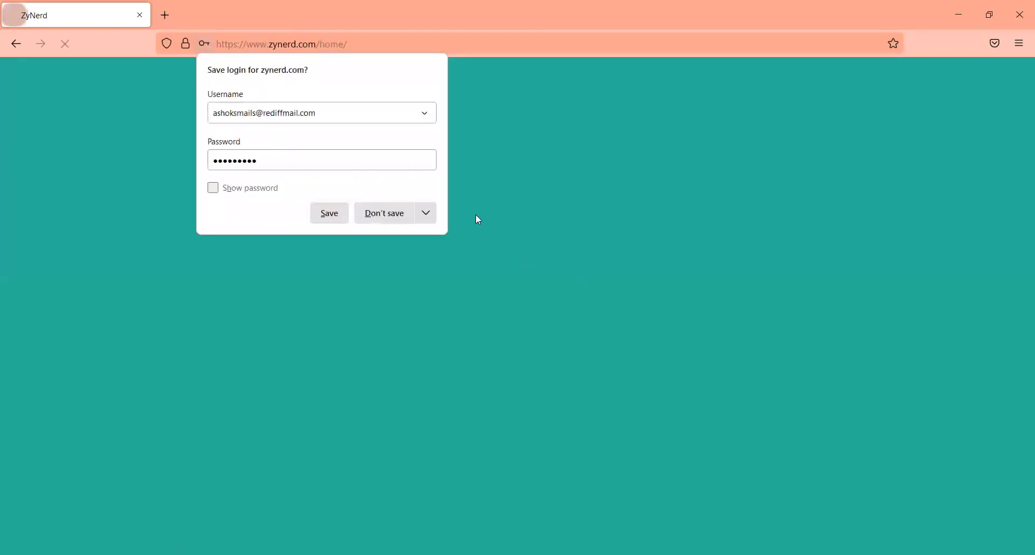
Decline saving the login, enter NEET UG, view NTR University of Health Sciences, and return to Universities
click(383, 212)
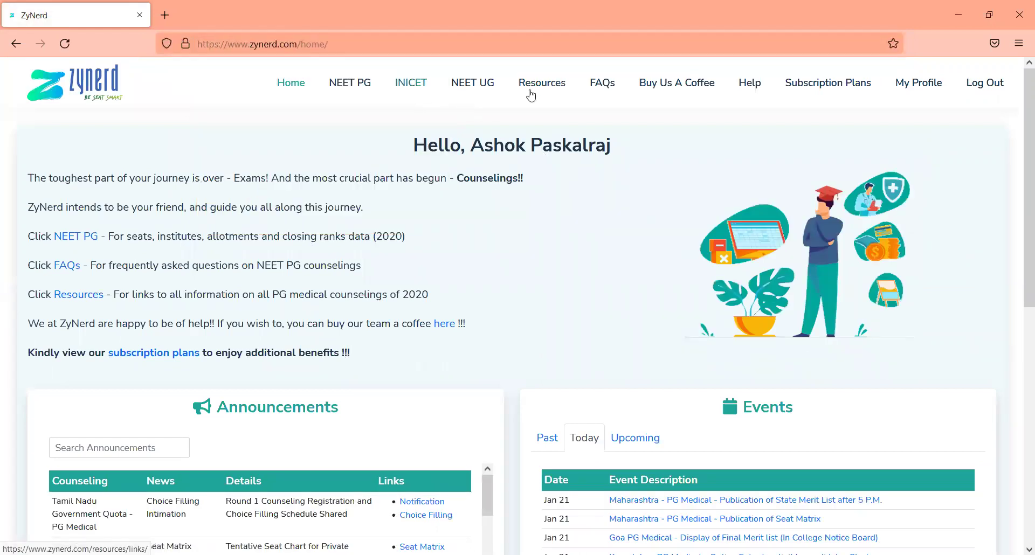
click(485, 87)
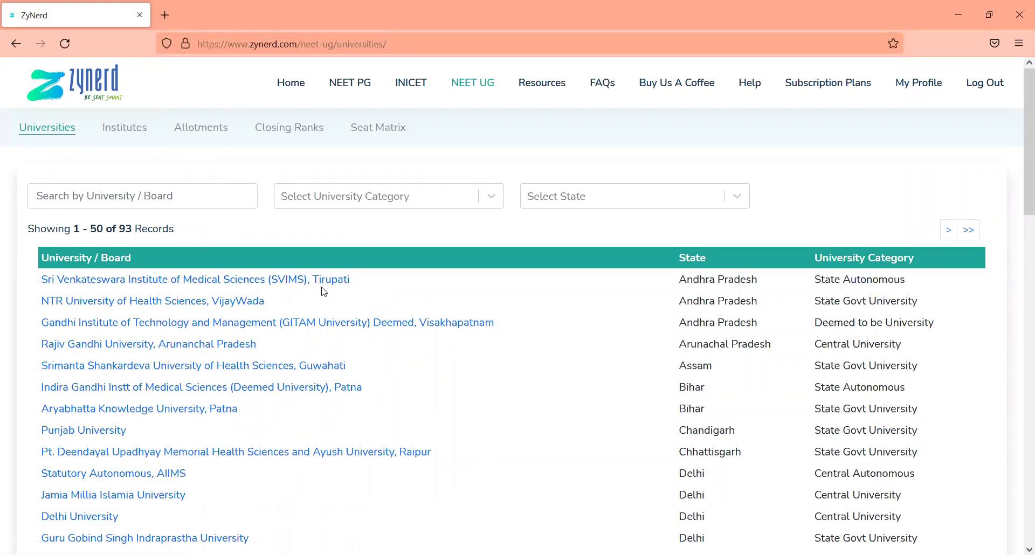
click(197, 304)
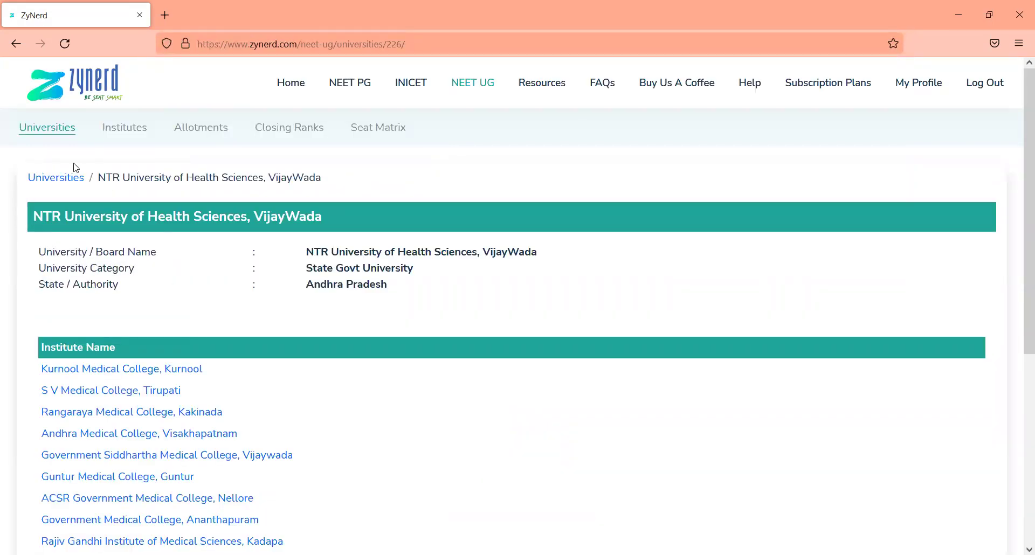
click(57, 136)
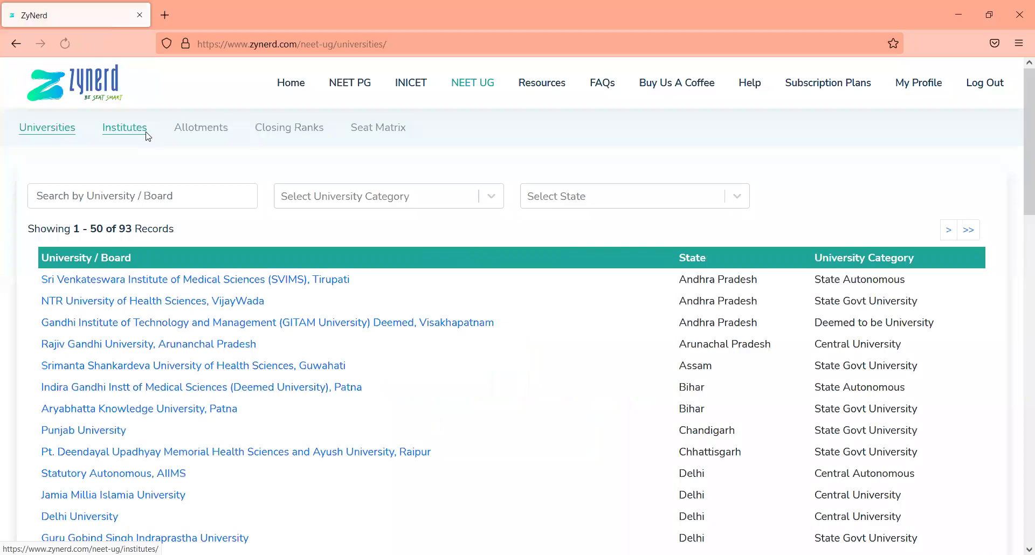
Open the NEET UG Institutes list and try, then clear, the Andhra Pradesh state filter
click(147, 132)
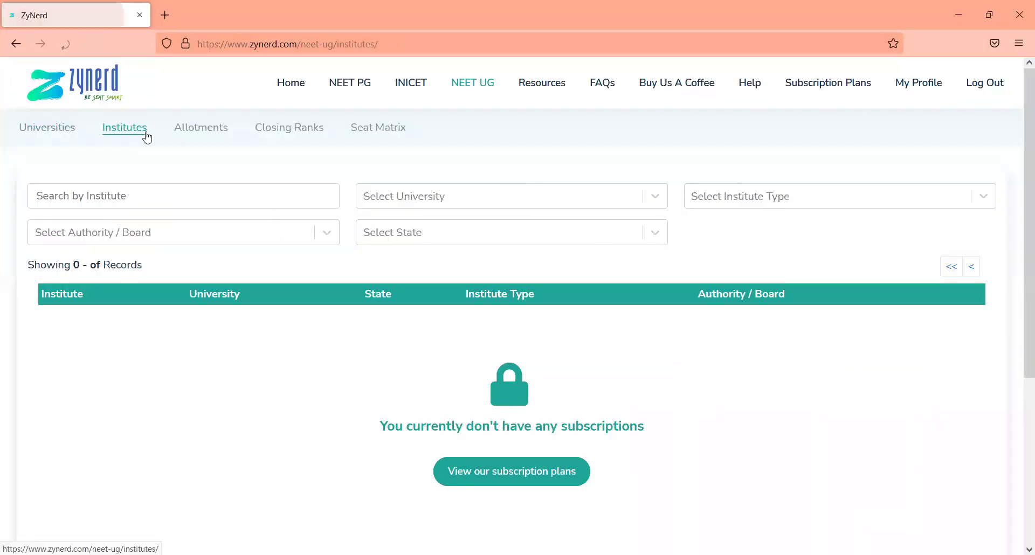
click(397, 241)
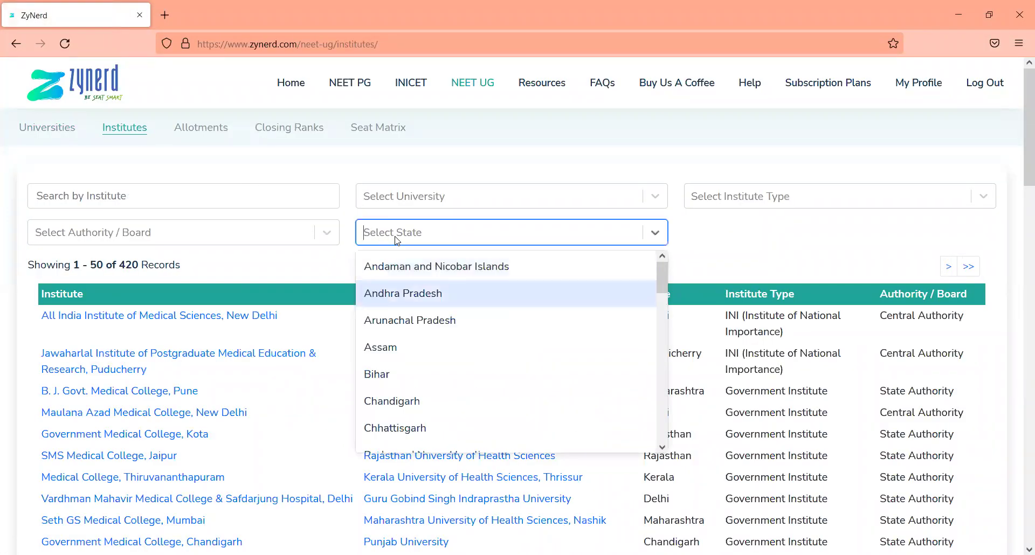
key(Return)
key(BackSpace)
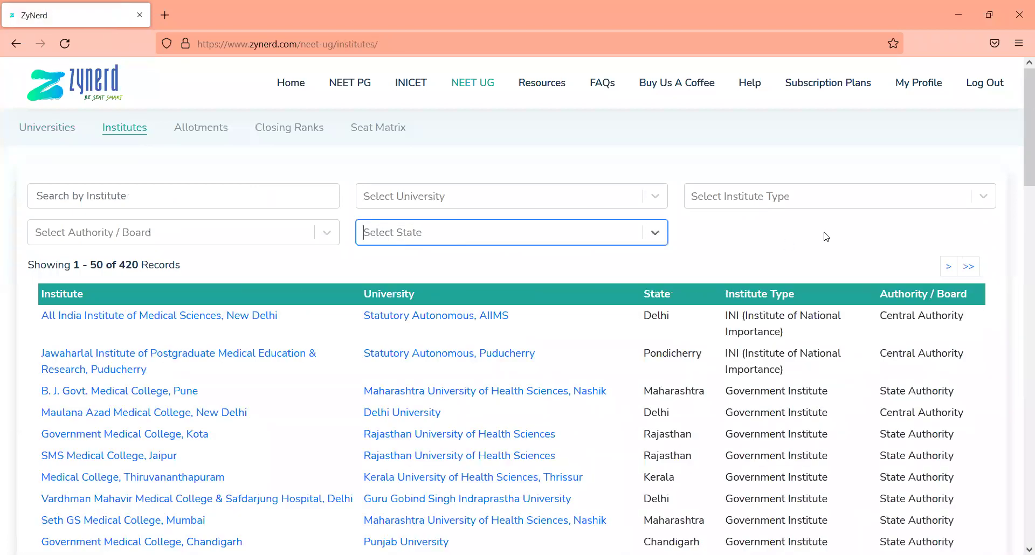
Try the Government Institute and Deemed type filters, then view Kasturba Medical College, Mangalore and go back
click(814, 207)
key(Down)
key(Return)
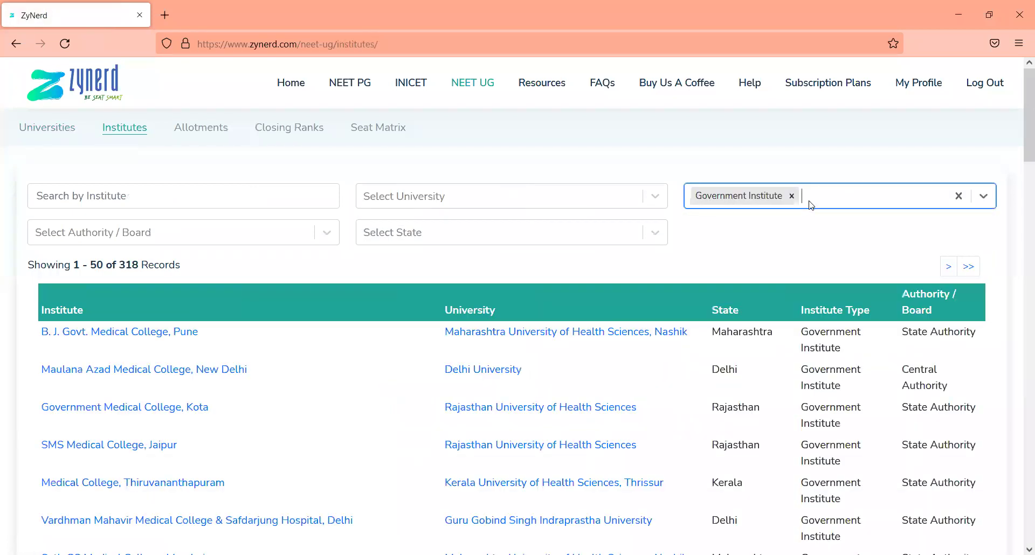
key(BackSpace)
text(dee)
key(Return)
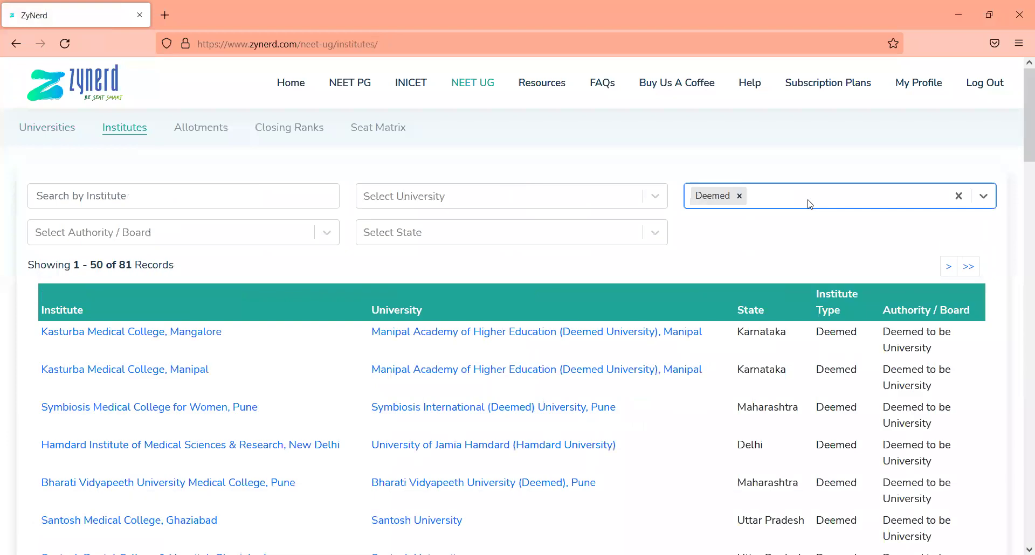
click(194, 335)
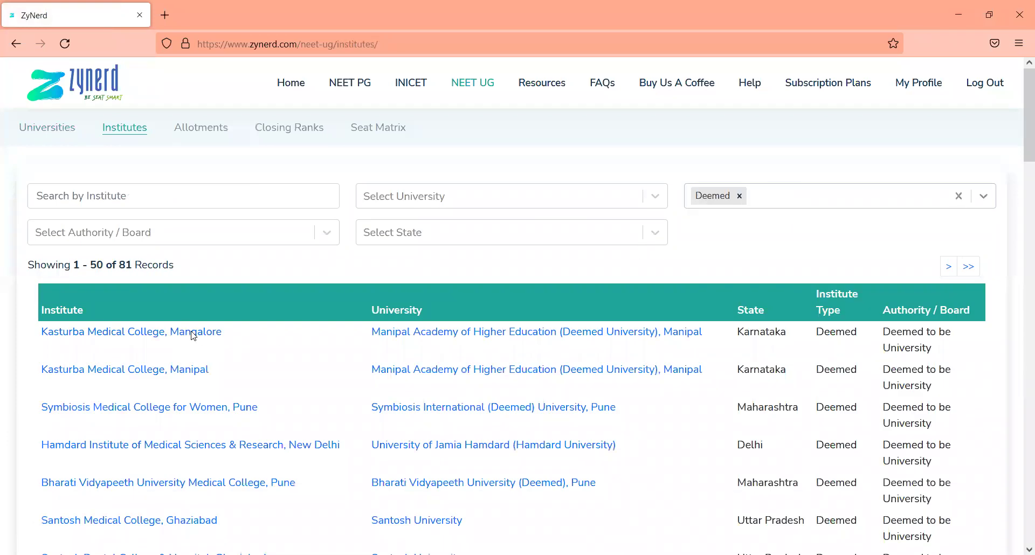
click(16, 43)
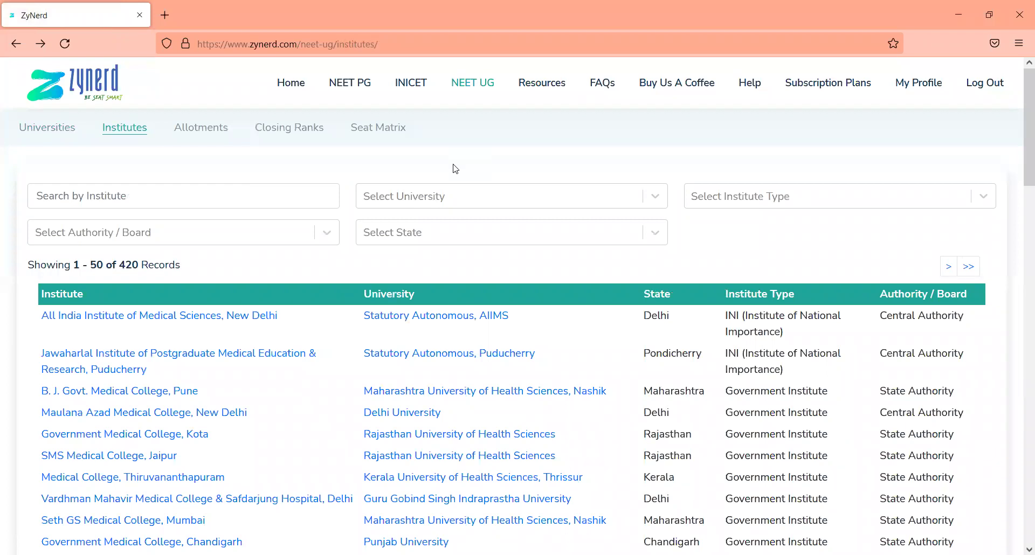
Open All India UG - Medical, Dental, & Nursing allotments and set the rank range 1 to 1000
click(222, 135)
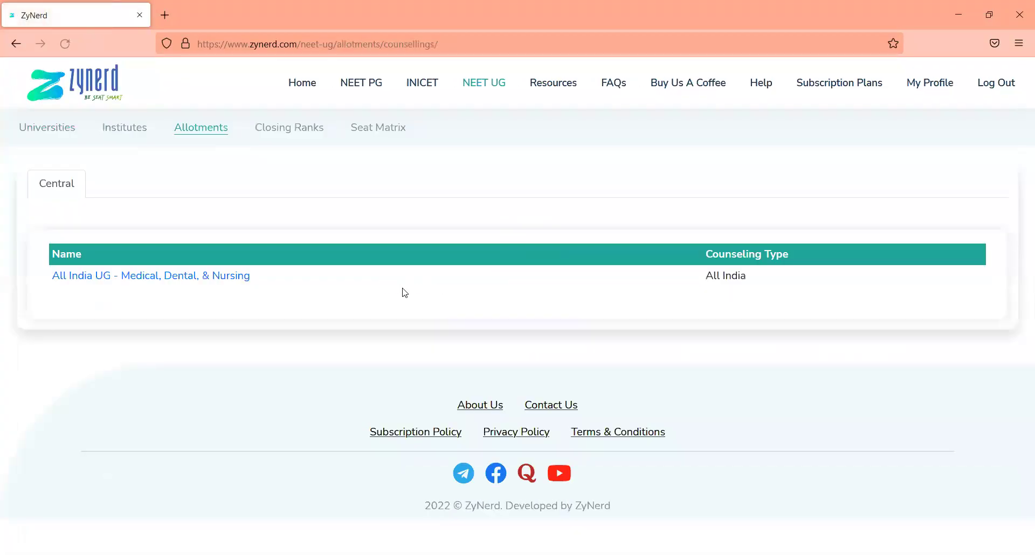
click(239, 275)
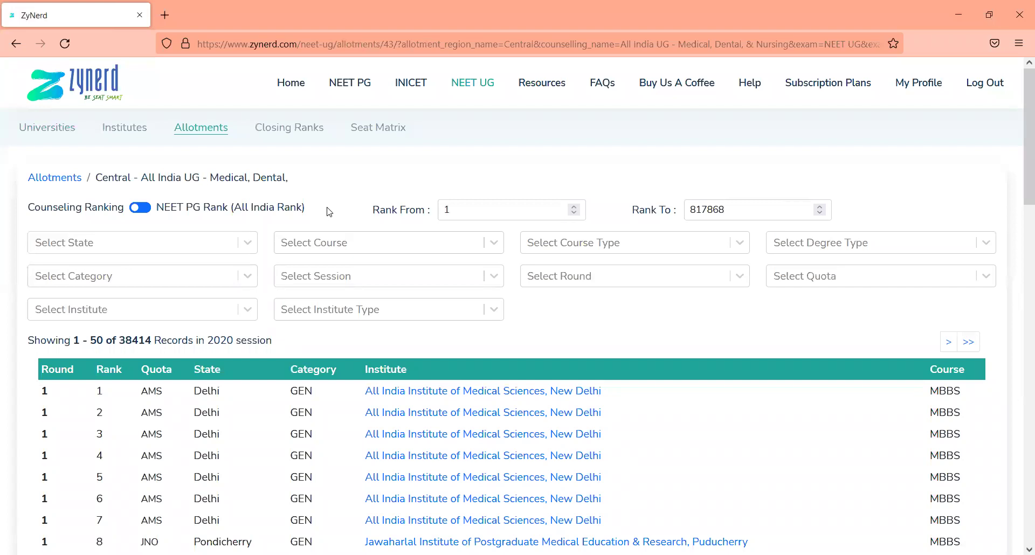
double_click(463, 212)
text(1)
key(Tab)
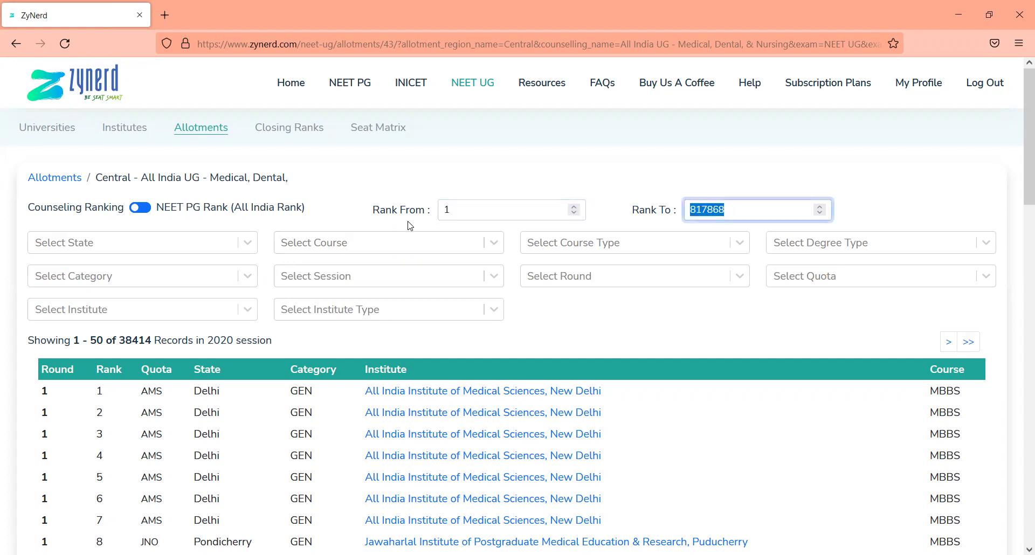
text(1000)
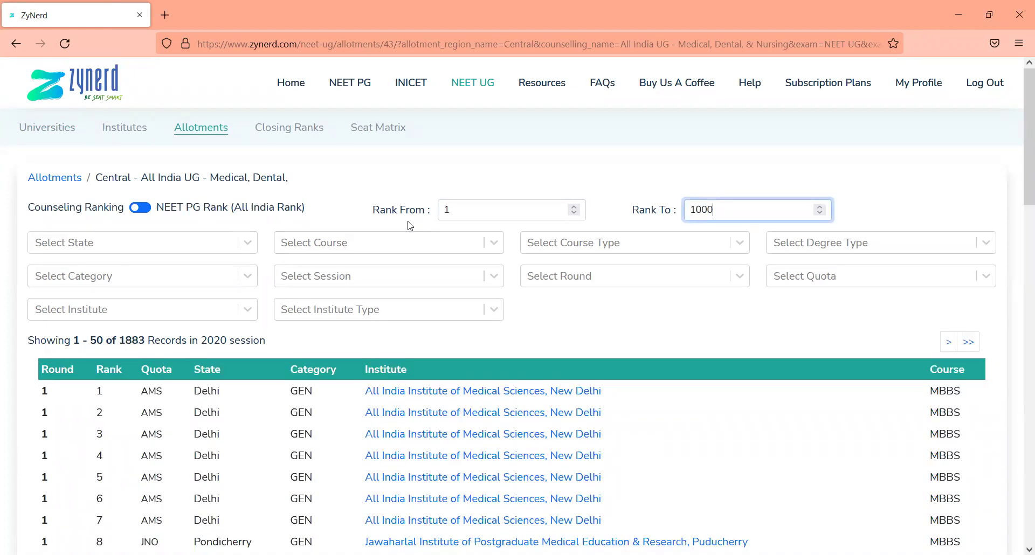
Change the allotment rank range to 7500 through 12500
key(shift+Tab)
key(Tab)
key(shift+Tab)
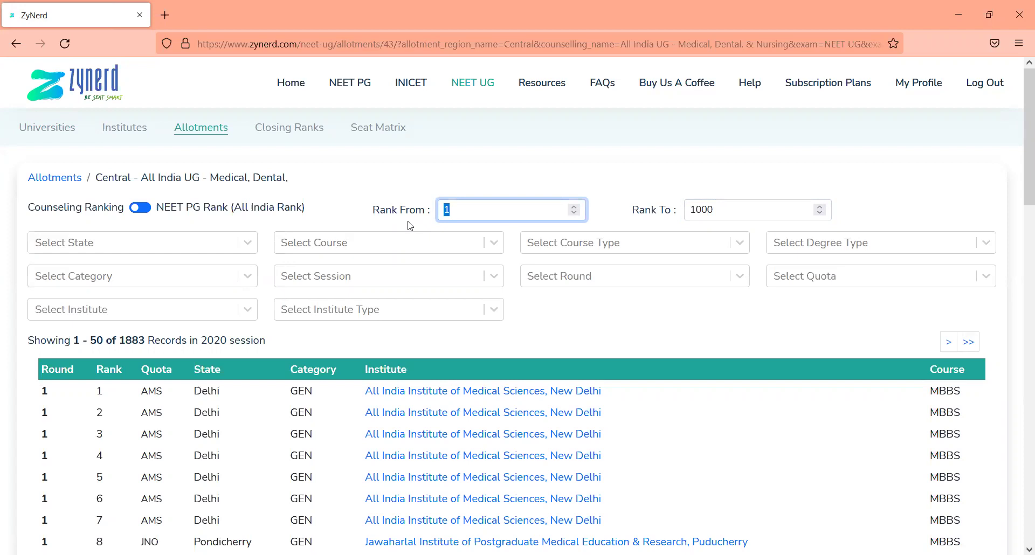
text(7500)
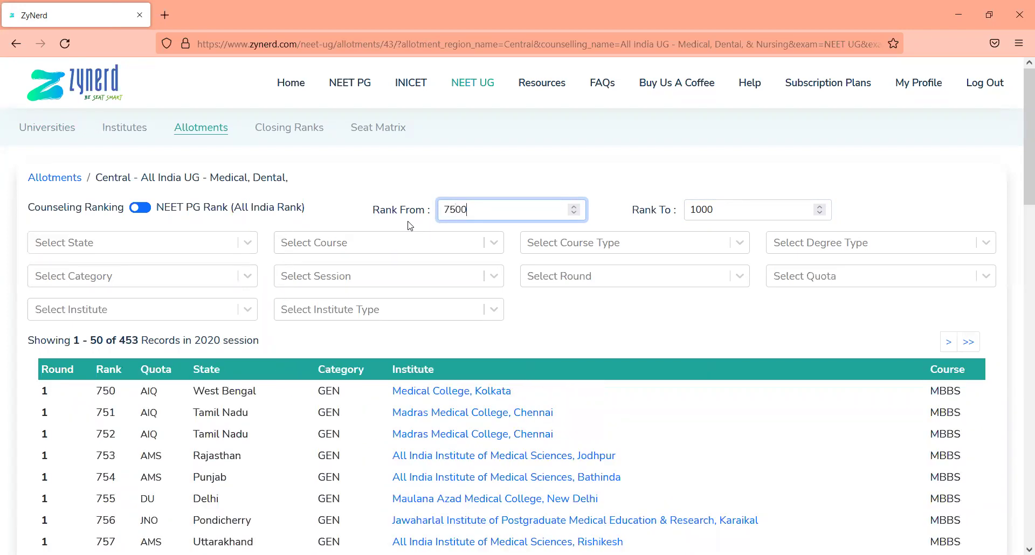
key(Tab)
text(12500)
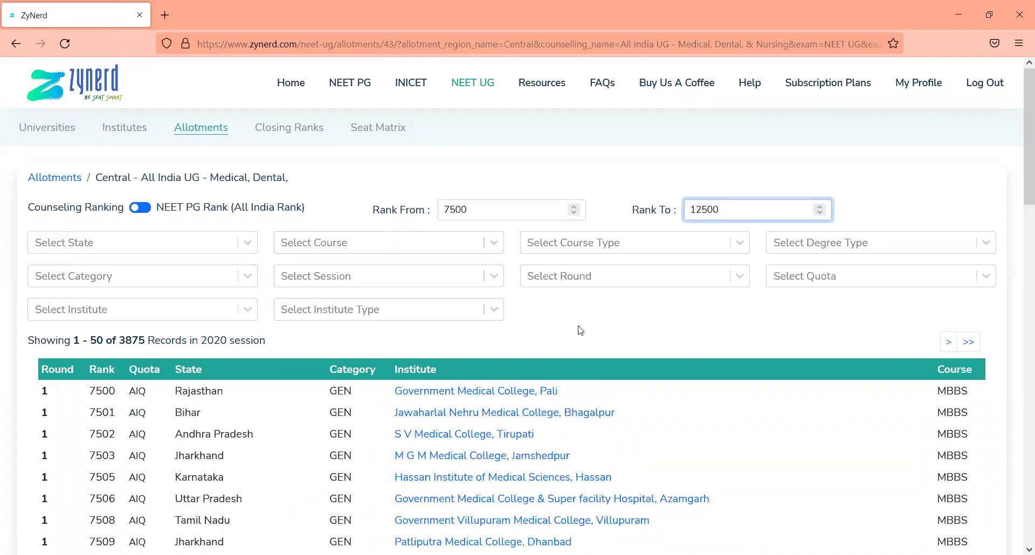
drag(501, 215, 418, 210)
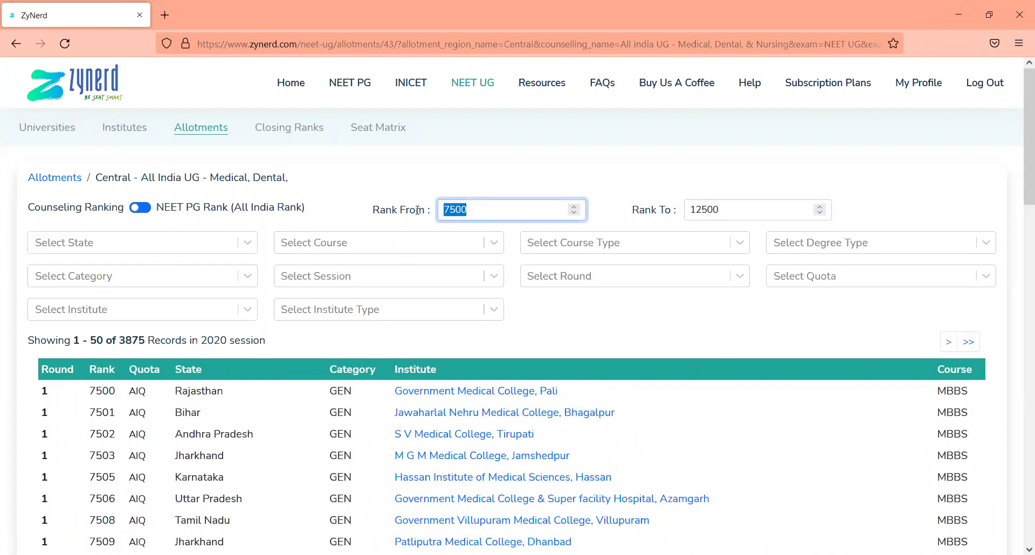
Look through the session, course and allotment round options
click(573, 356)
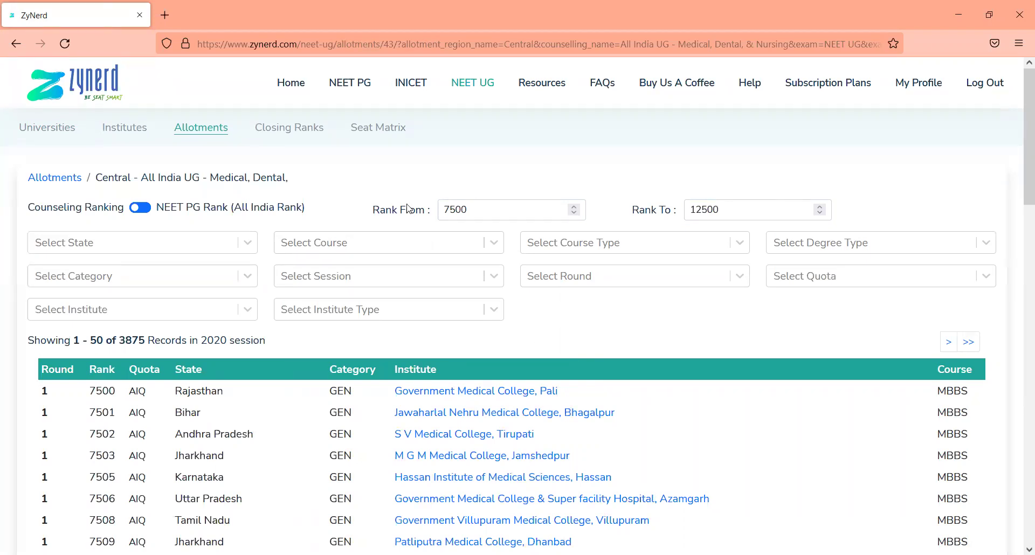
click(362, 276)
click(358, 248)
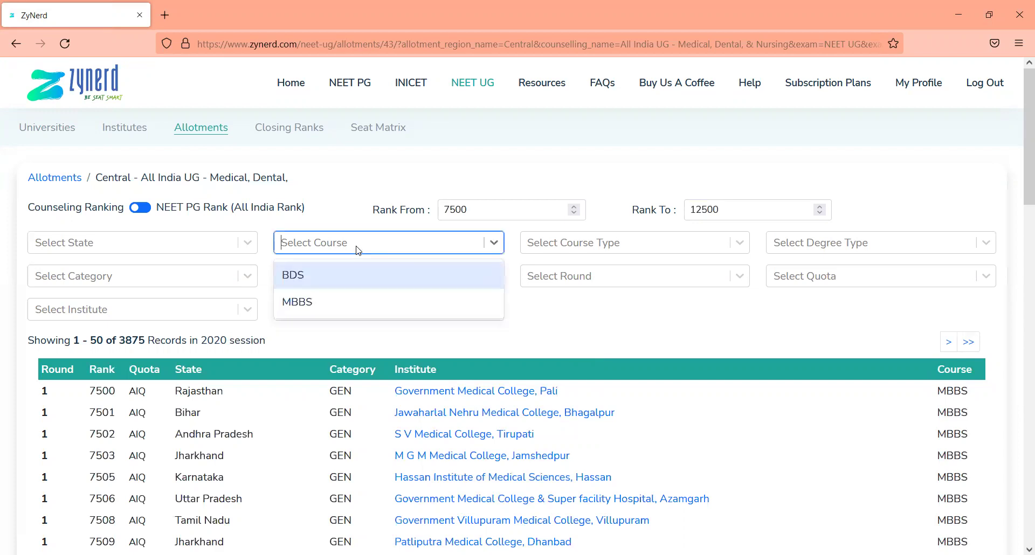
click(553, 276)
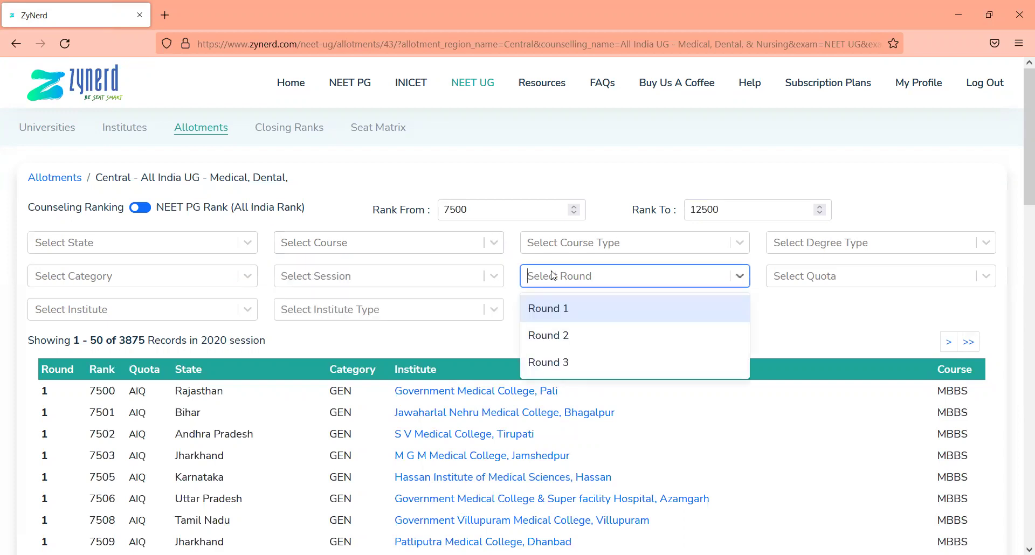
Try the AIIMS Seats - All, Deemed - Jain and Deemed - MNG quota filters, removing each
click(801, 279)
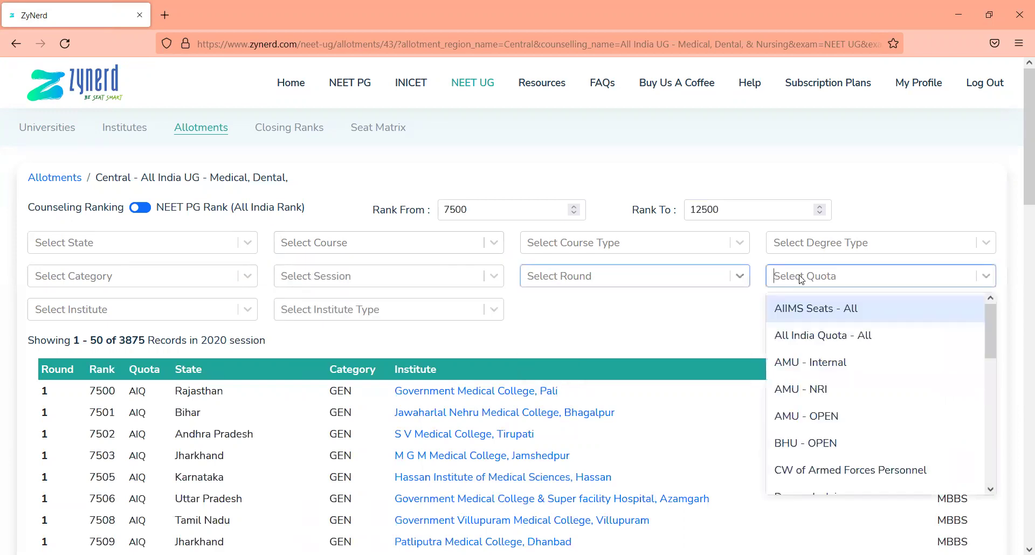
click(808, 312)
key(BackSpace)
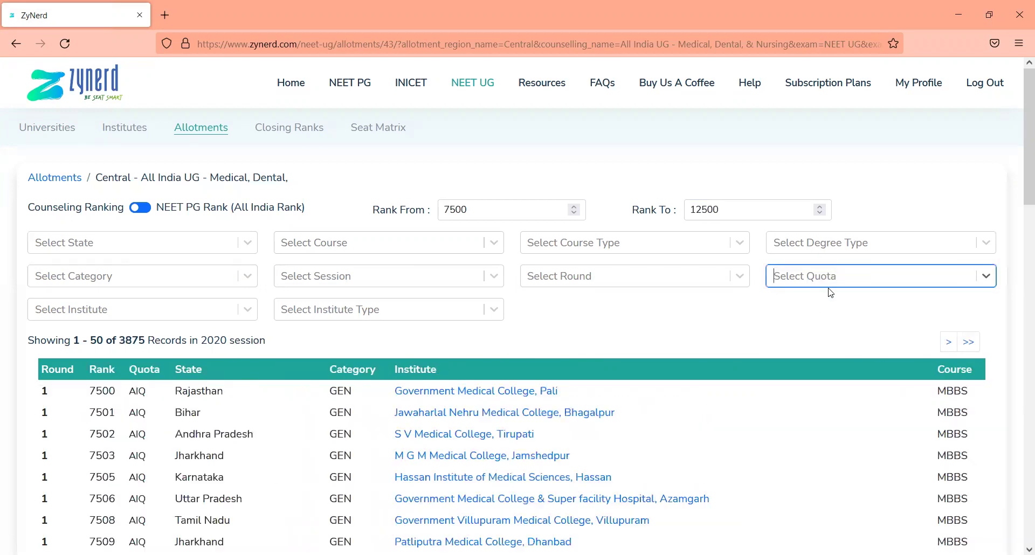
text(ai)
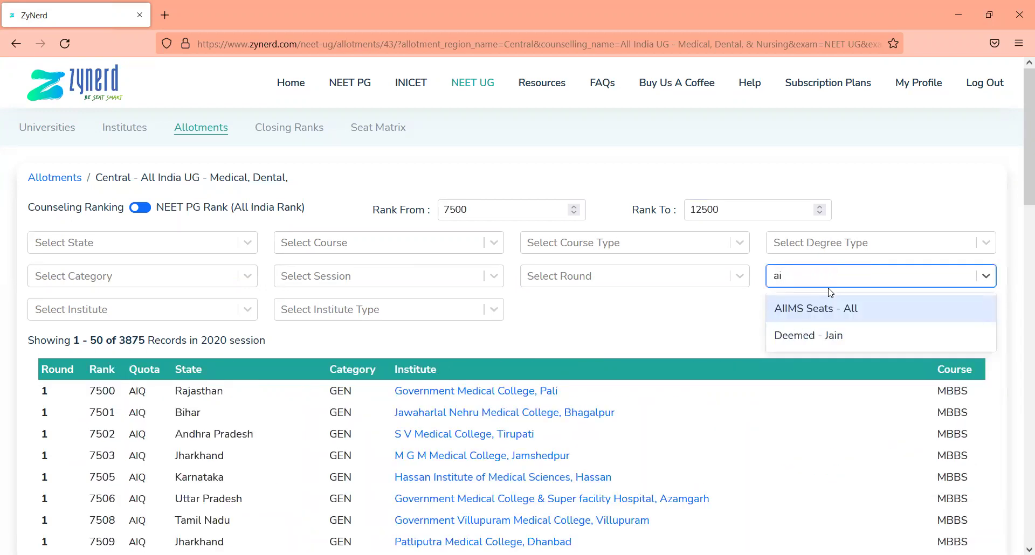
key(Down)
key(Return)
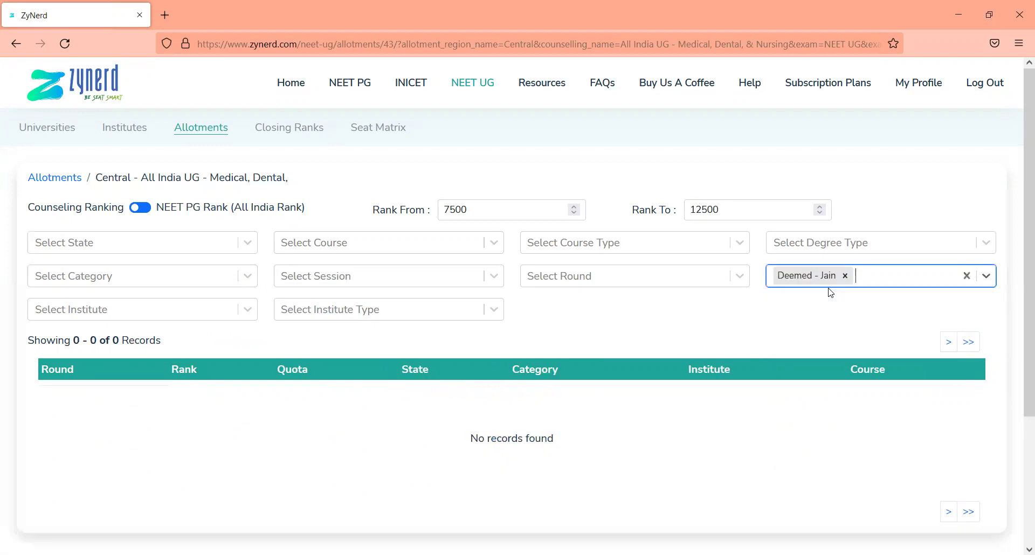
click(845, 276)
text(dee)
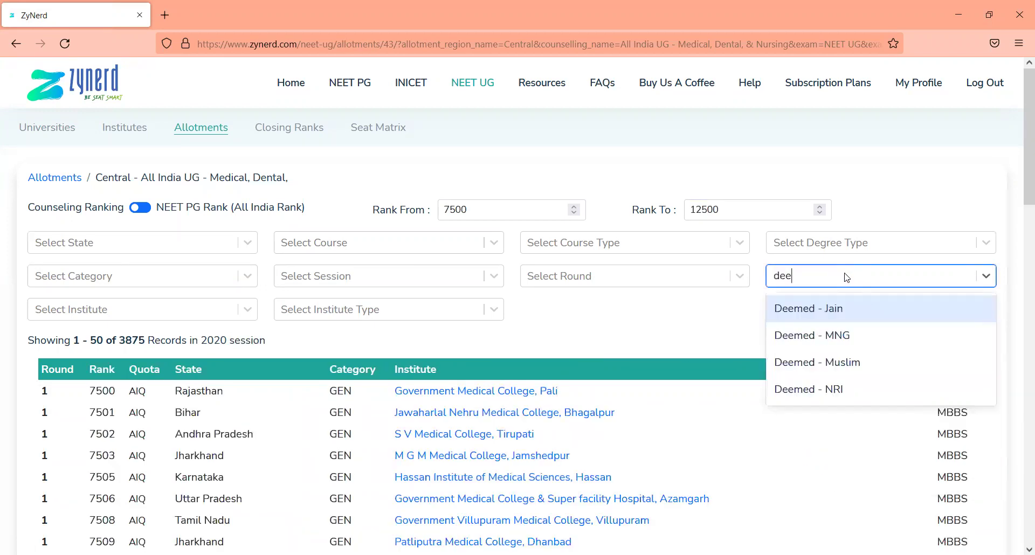
key(Down)
key(Return)
click(845, 276)
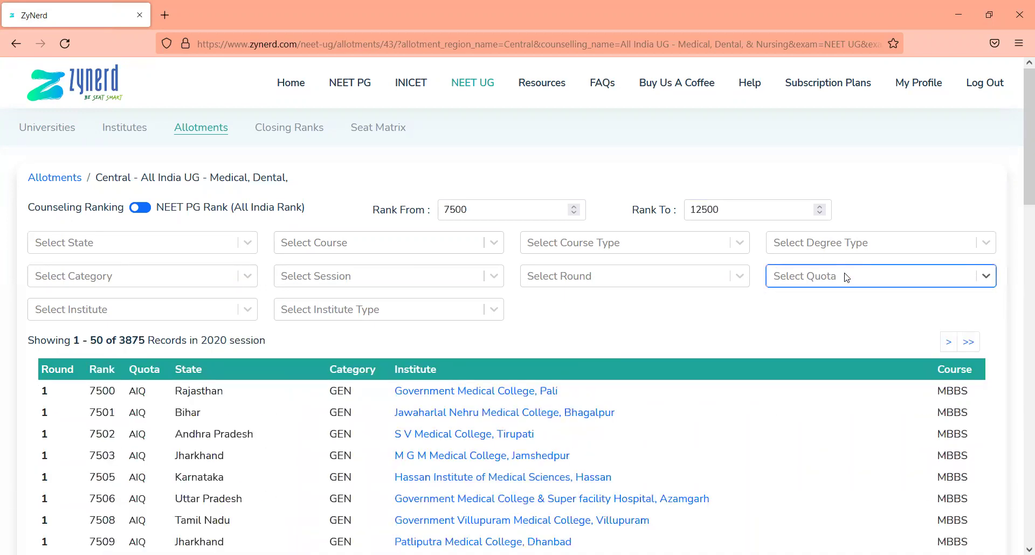
Filter the quota to AMU - OPEN and BHU - OPEN
text(amu)
key(Down)
key(Down)
key(Return)
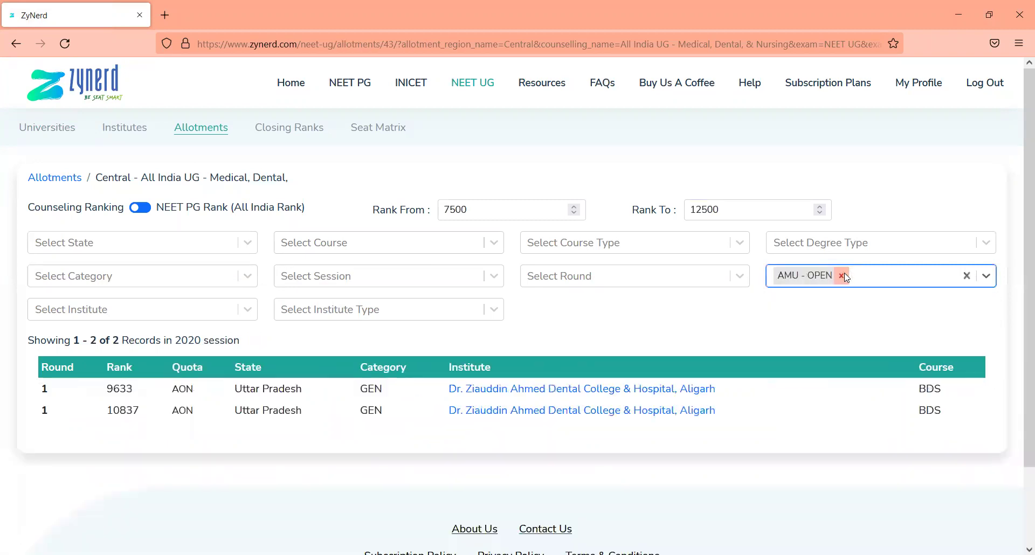
text(bhu)
key(Return)
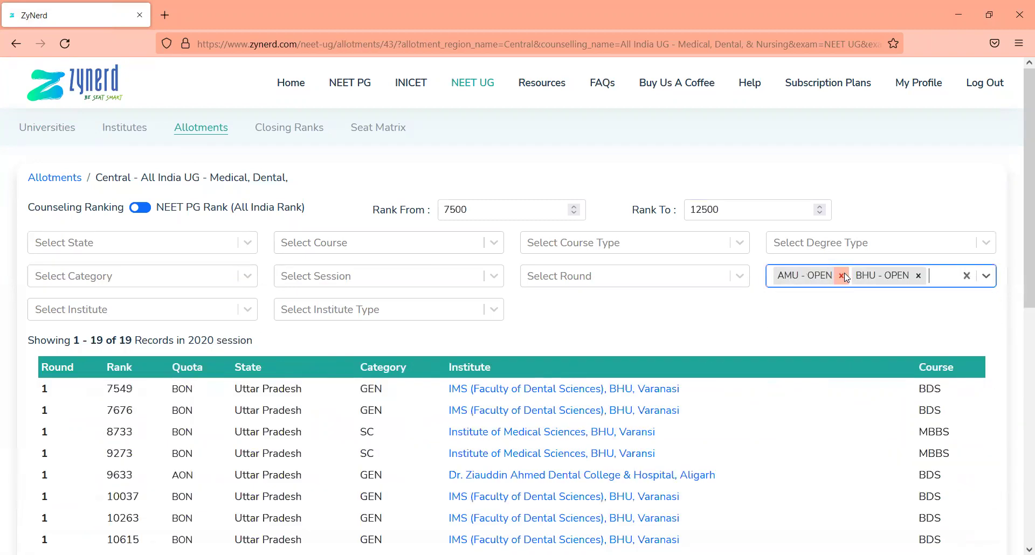
Filter the categories to GEN and OBC
click(131, 281)
key(Down)
key(Up)
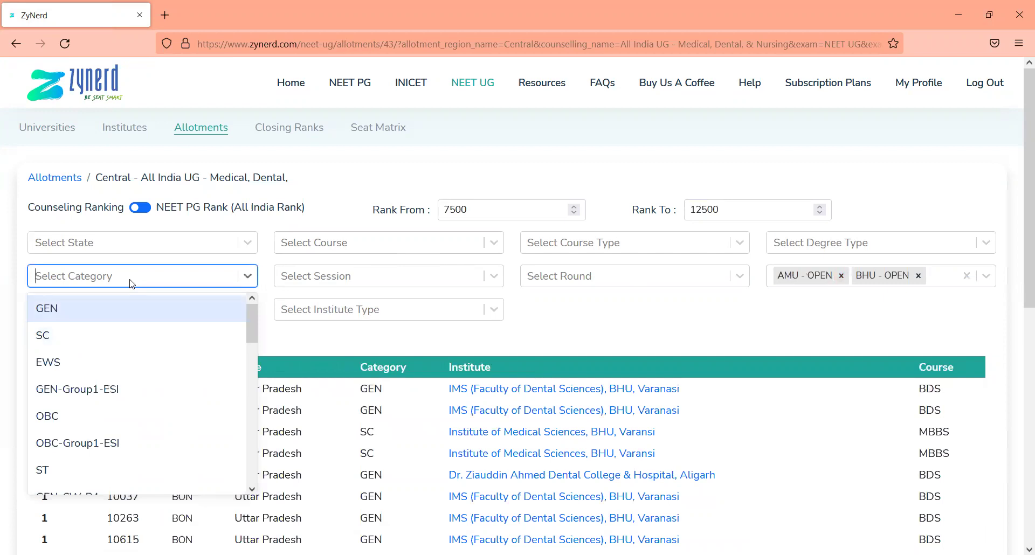
key(Return)
click(161, 283)
text(ob)
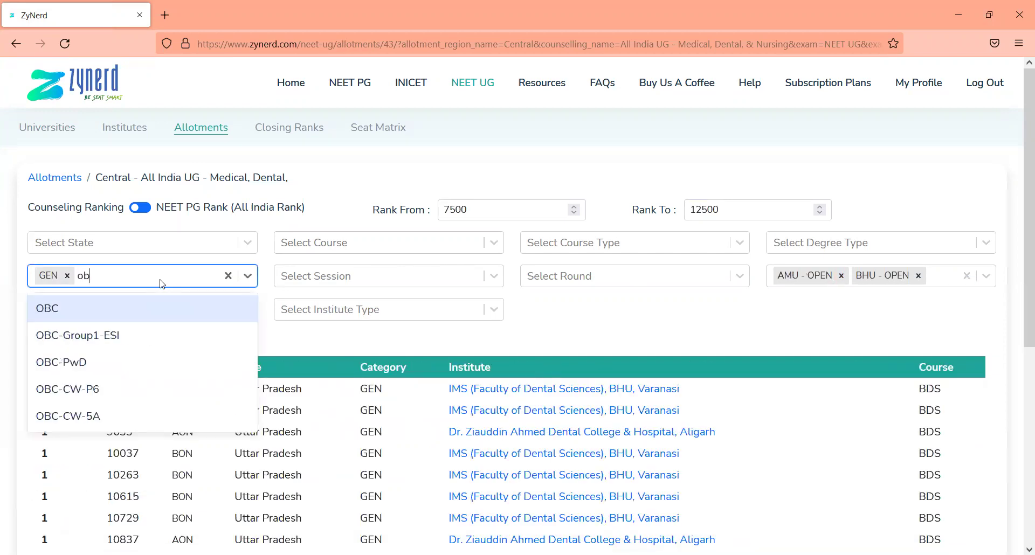
text(c)
key(Return)
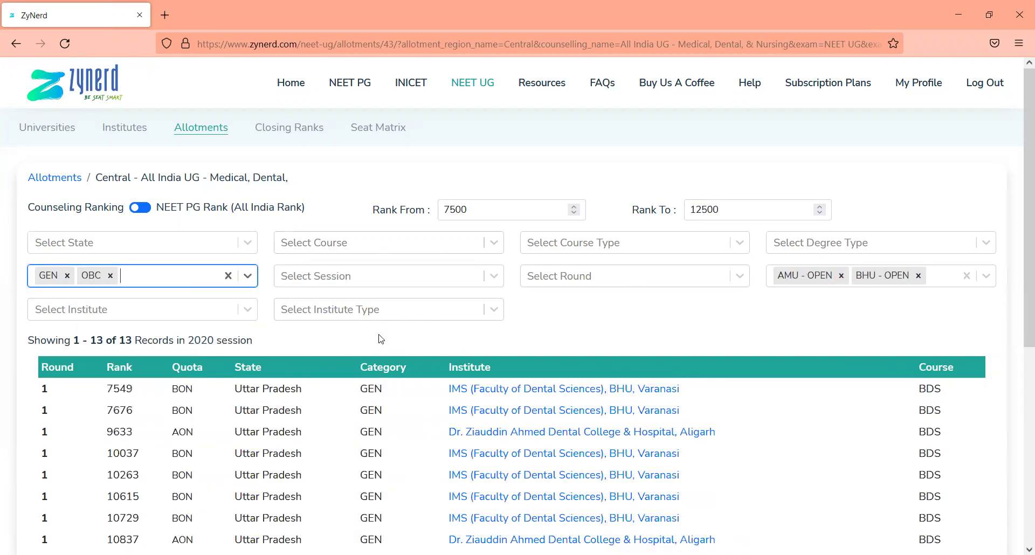
Filter the institute to Madras Medical College, Chennai instead of AIIMS Mangalagiri
click(380, 338)
click(123, 311)
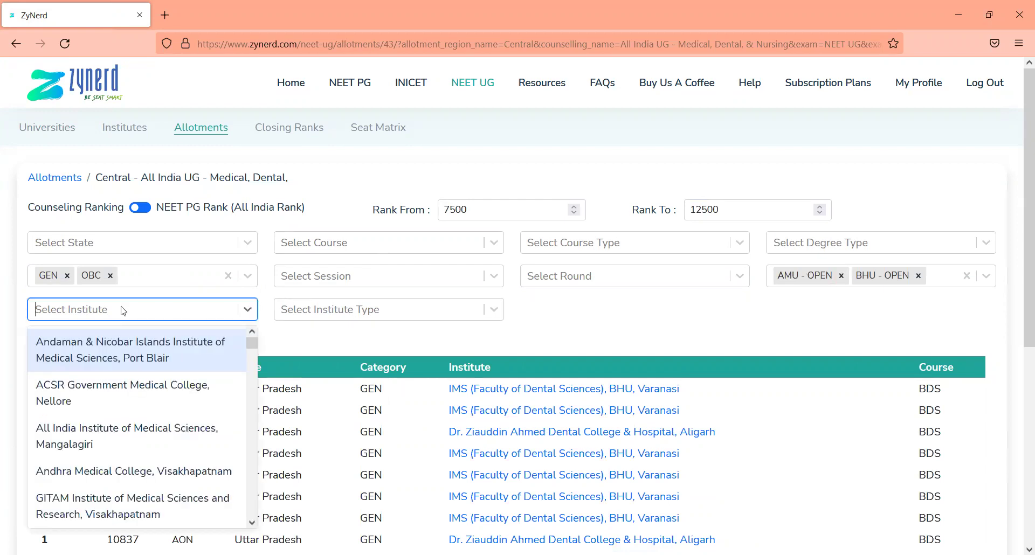
key(Down)
key(Down)
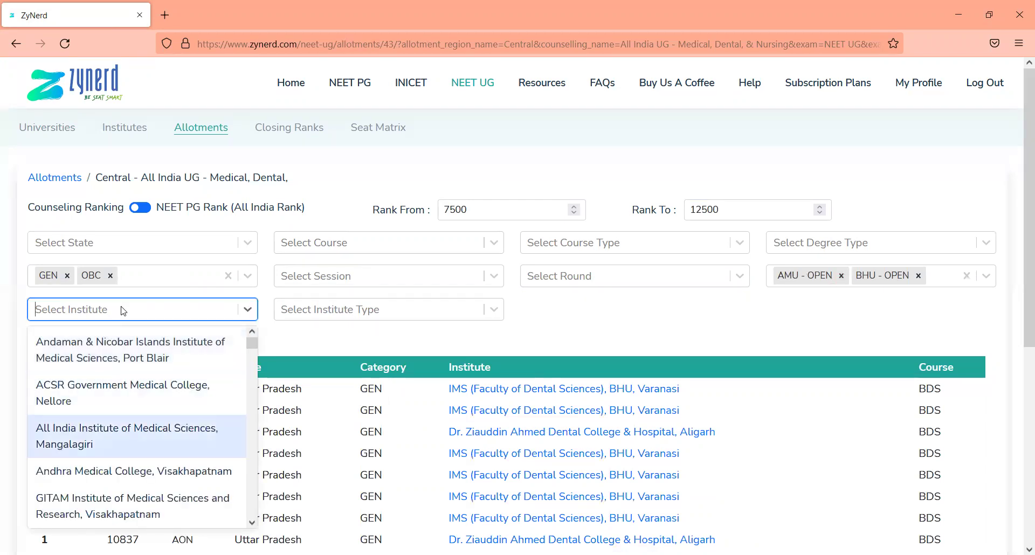
key(Return)
key(BackSpace)
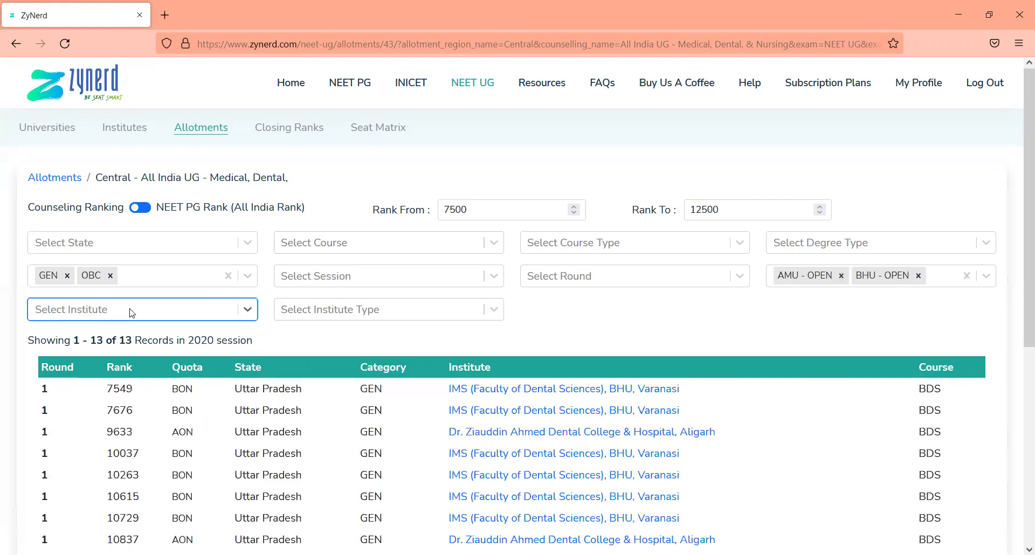
text(madra)
key(Return)
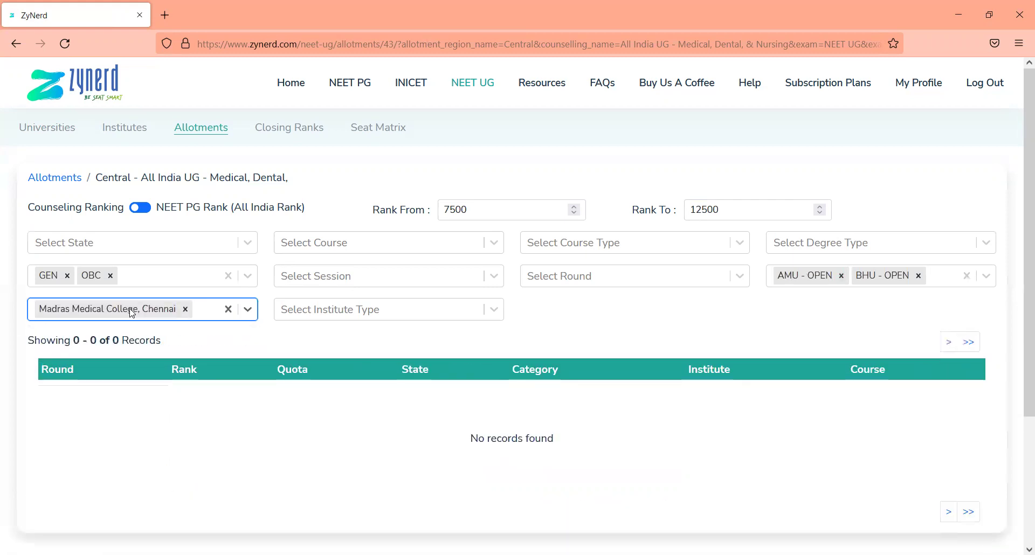
Keep only the GEN category and clear the AMU - OPEN and BHU - OPEN quotas
click(147, 270)
key(BackSpace)
key(BackSpace)
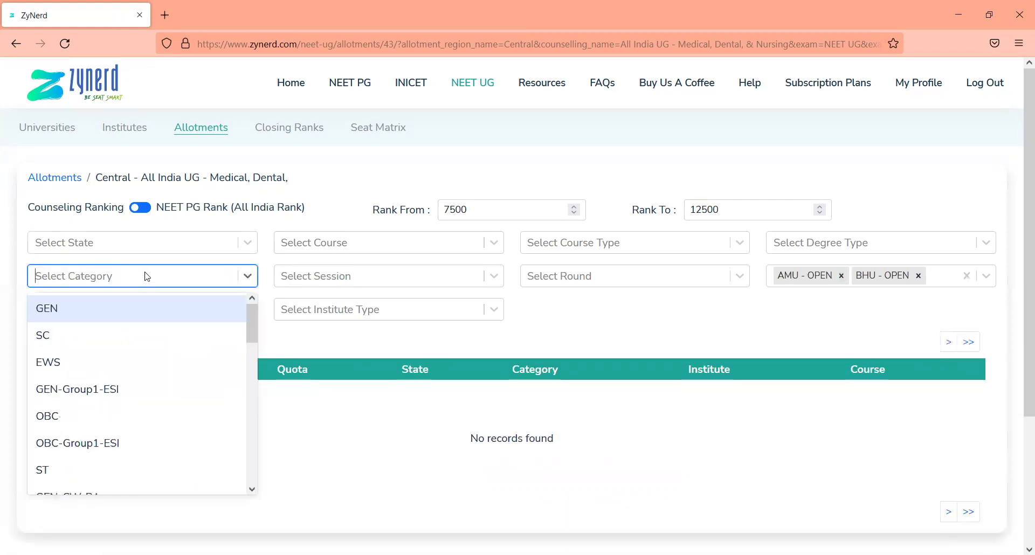
key(Return)
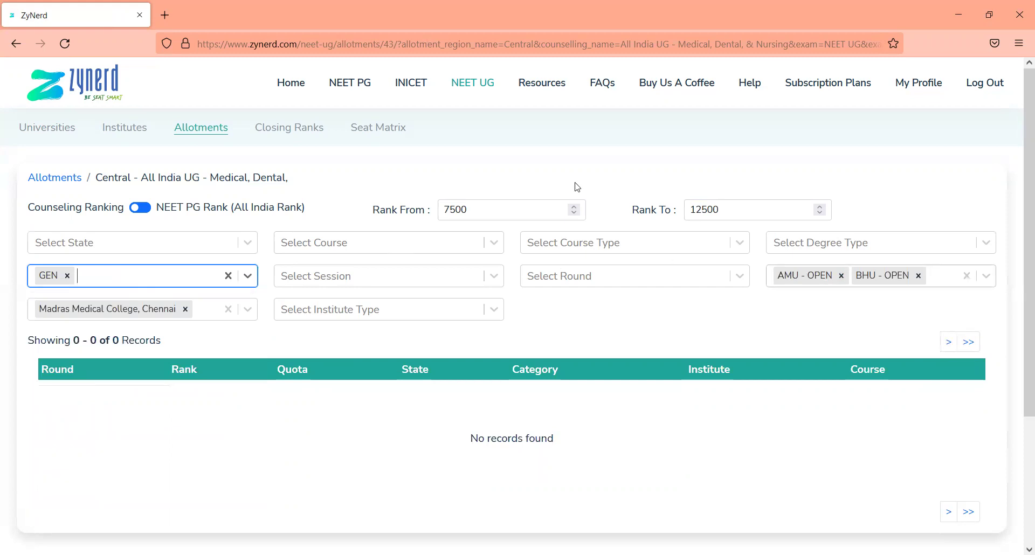
click(937, 277)
key(BackSpace)
key(BackSpace)
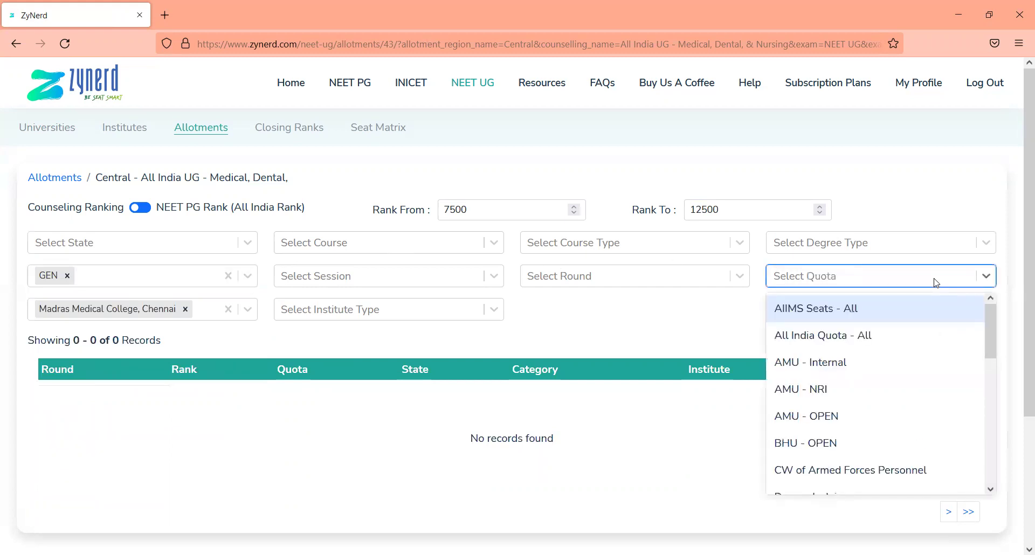
click(651, 322)
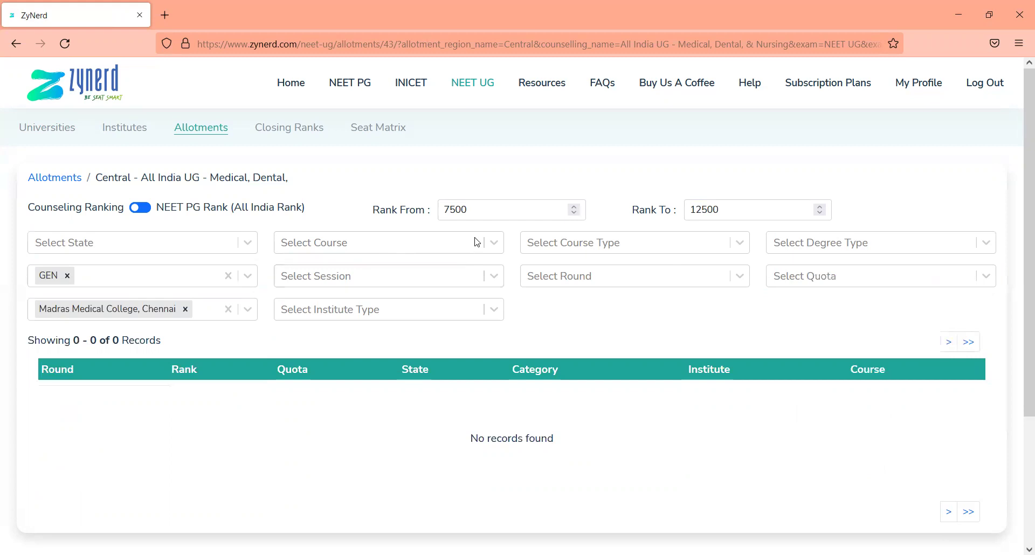
Change the starting rank from 7500 to 71 and review the results
click(477, 215)
double_click(477, 215)
text(71)
key(Tab)
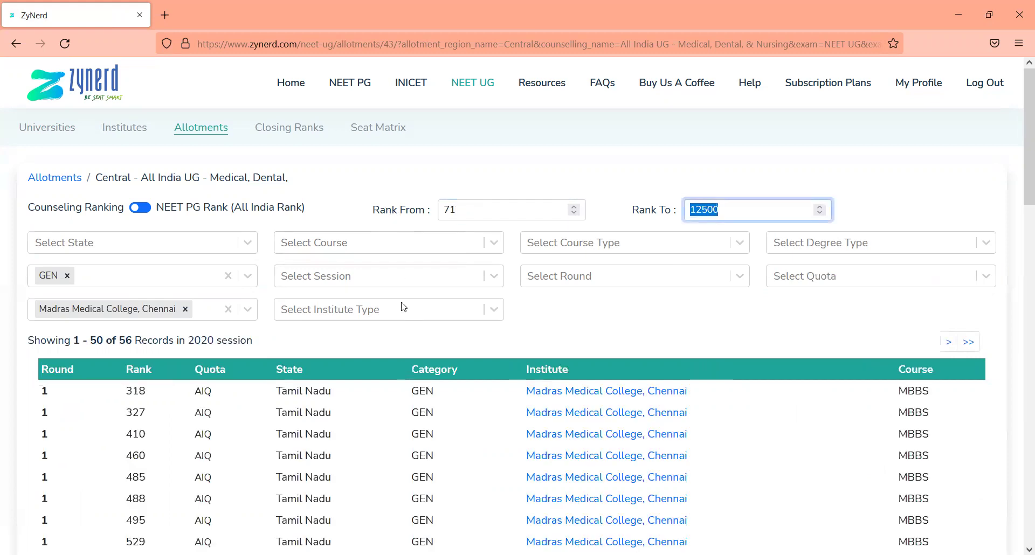
click(370, 339)
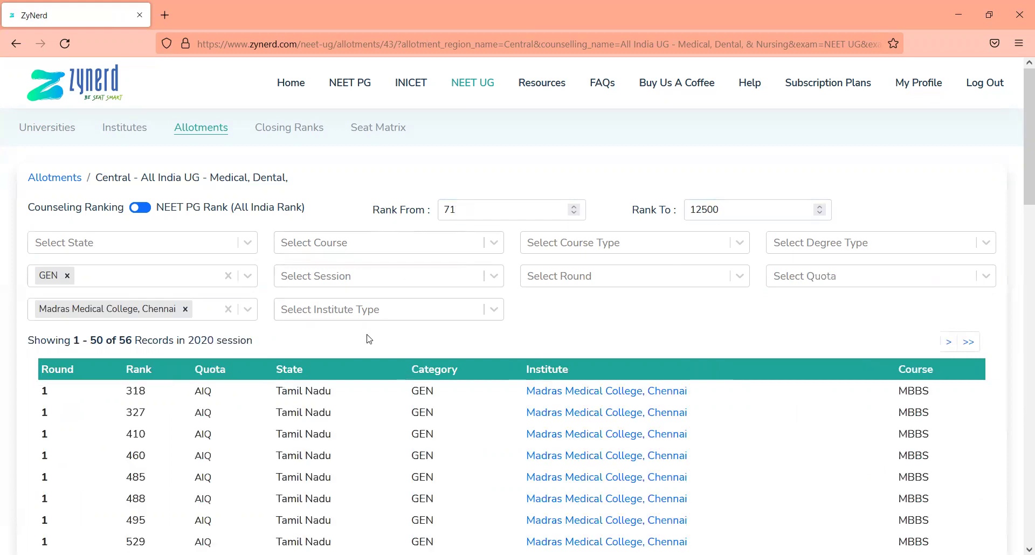
scroll(369, 339, down, 8)
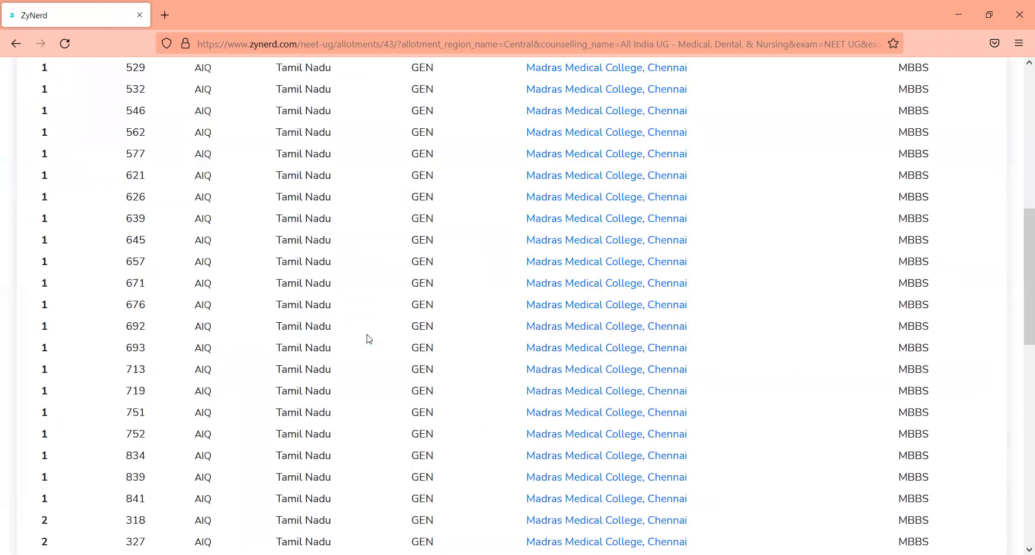
scroll(369, 339, up, 8)
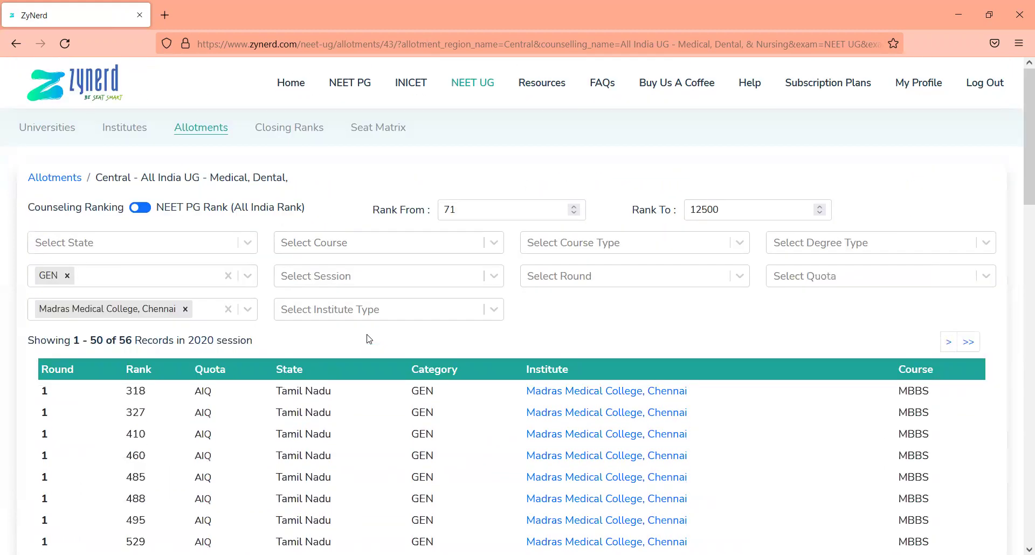
Open Closing Ranks for All India UG - Medical, Dental, & Nursing
click(307, 130)
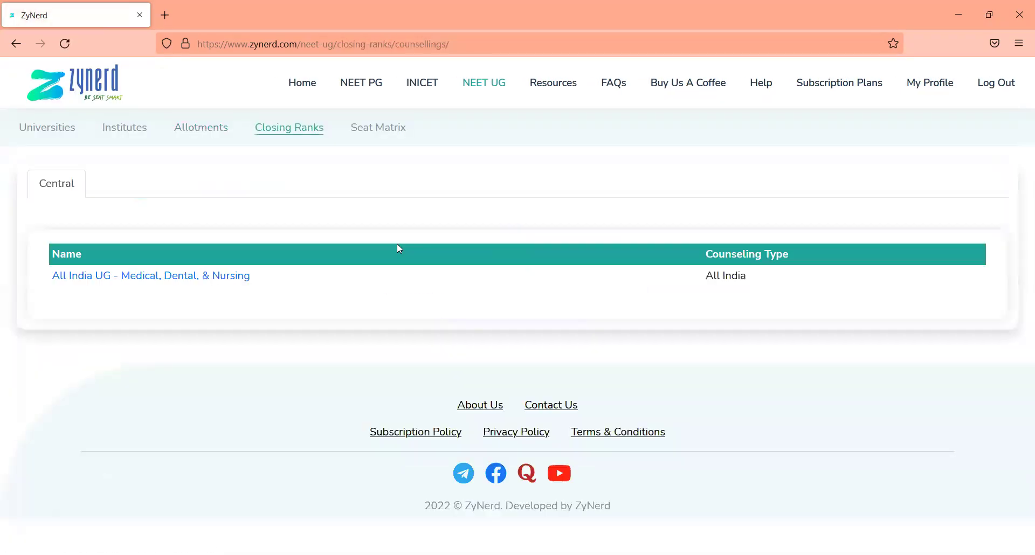
click(200, 274)
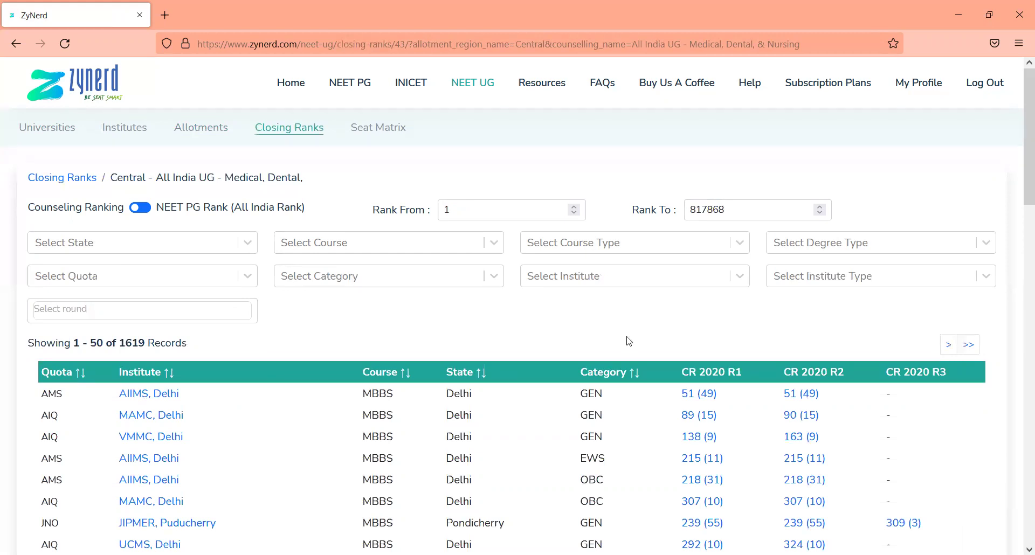
scroll(631, 341, down, 3)
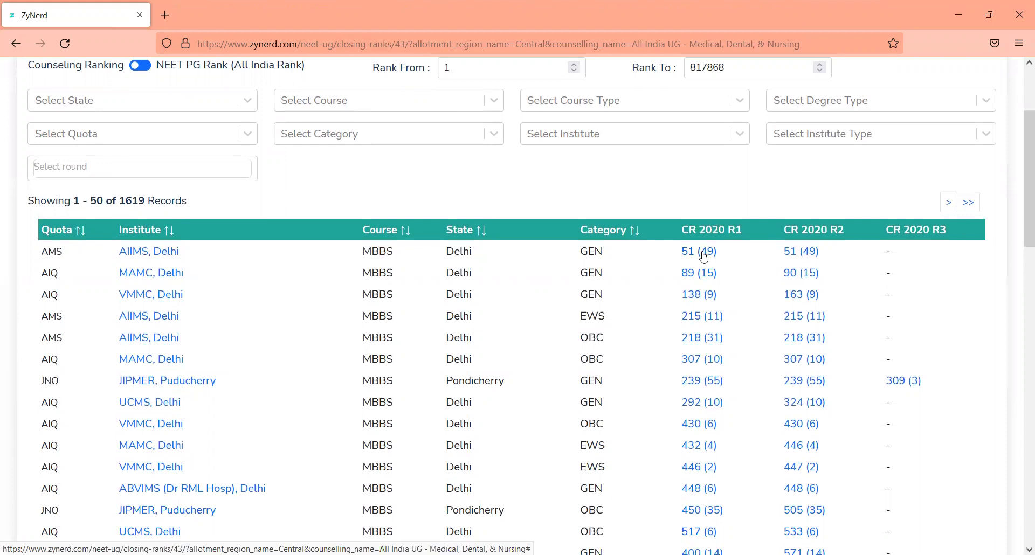
View the allotments behind AIIMS Delhi's round 2 closing rank, then close the popup
click(812, 253)
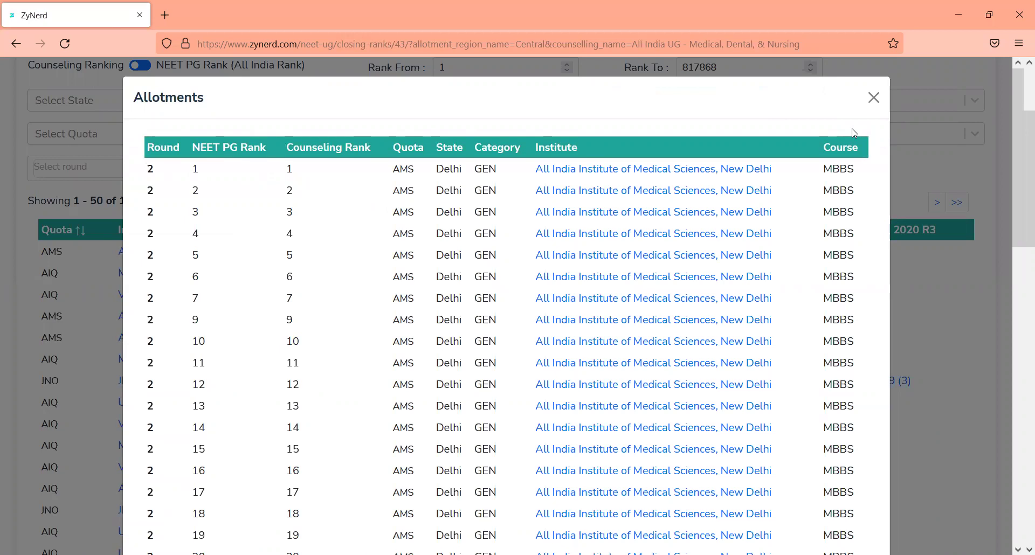
scroll(854, 132, down, 3)
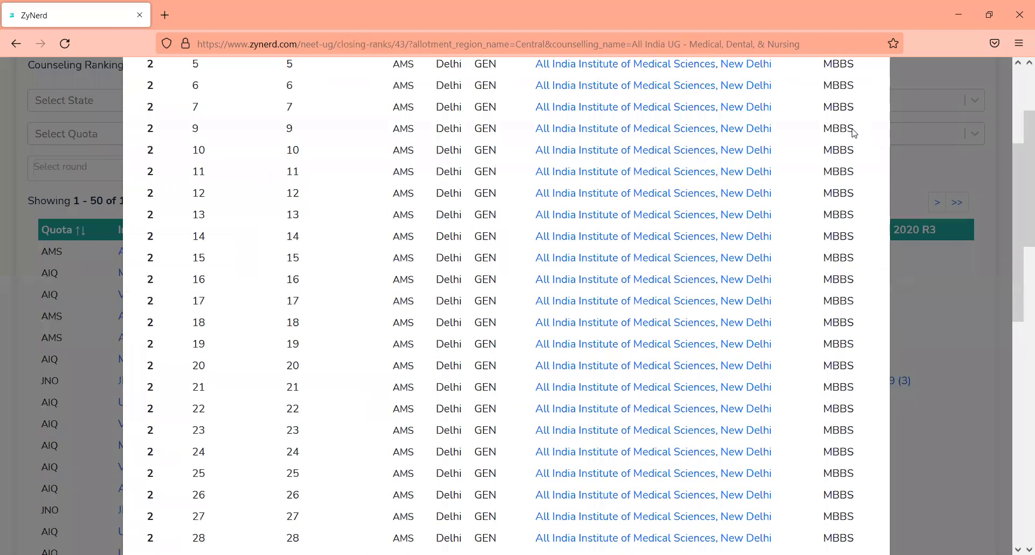
scroll(854, 132, down, 2)
scroll(855, 132, up, 6)
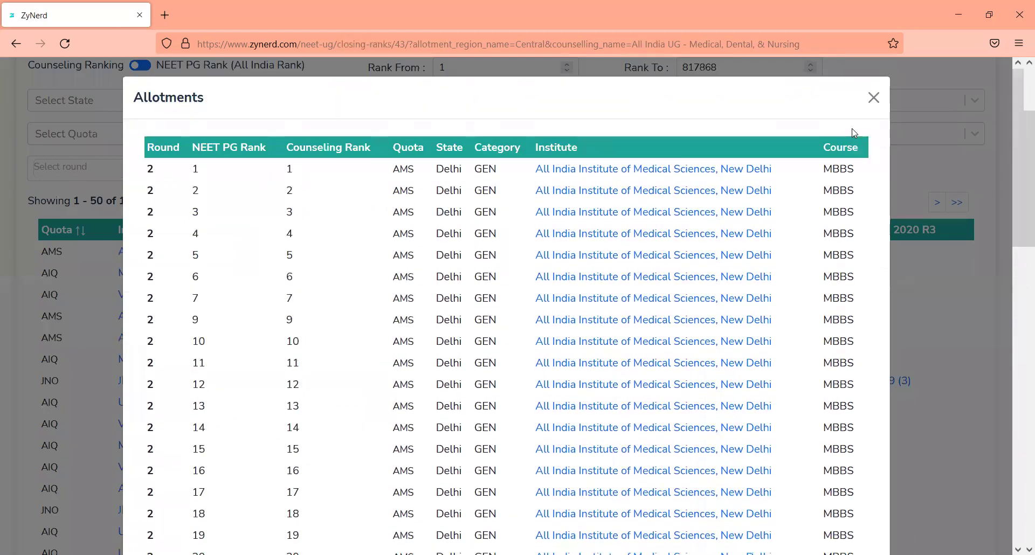
click(873, 99)
Filter the closing-ranks table to the GEN category
click(344, 138)
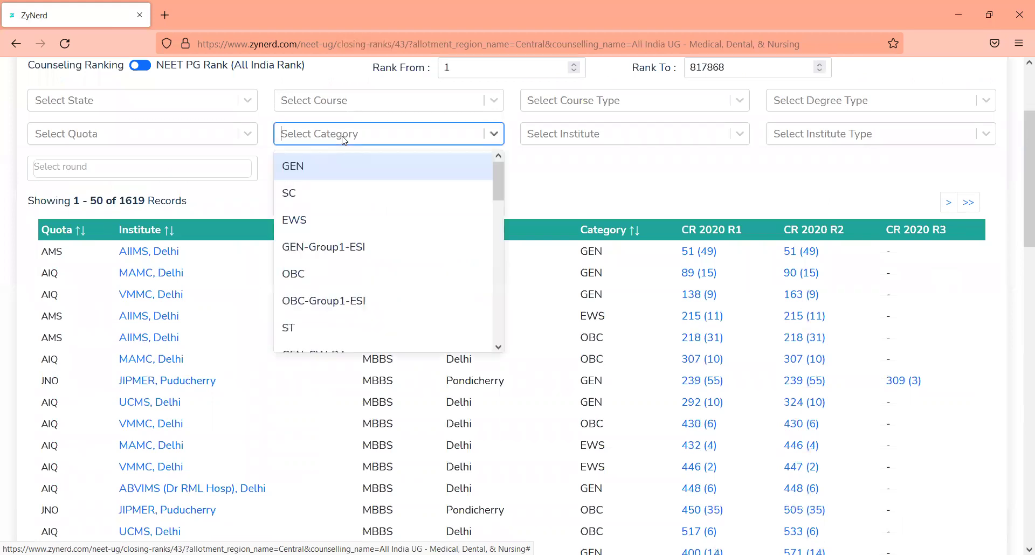
key(Return)
text(o)
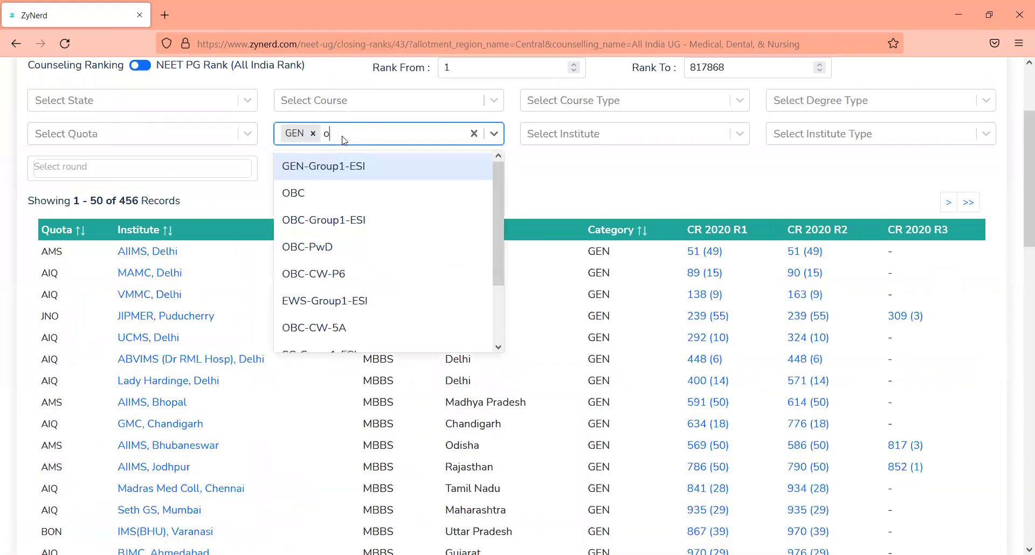
text(bc)
key(BackSpace)
key(BackSpace)
key(BackSpace)
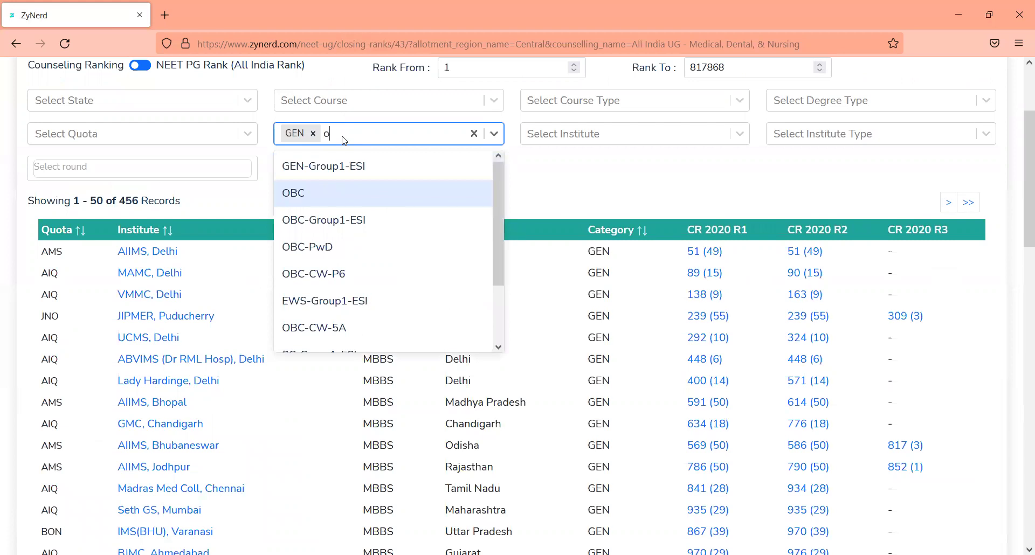
click(544, 187)
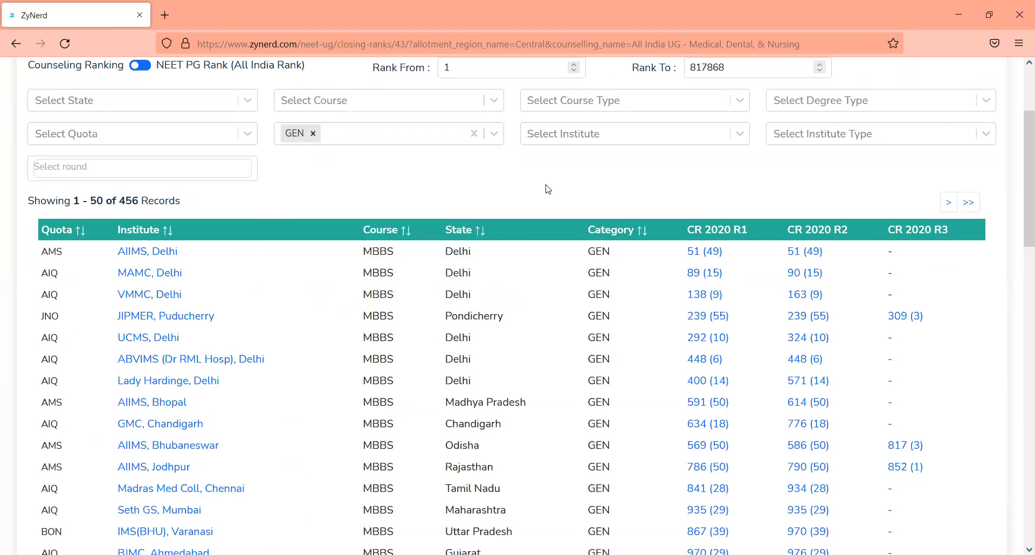
Try filtering to Stanley Medical College, Chennai, then remove that institute filter
click(579, 141)
text(aid)
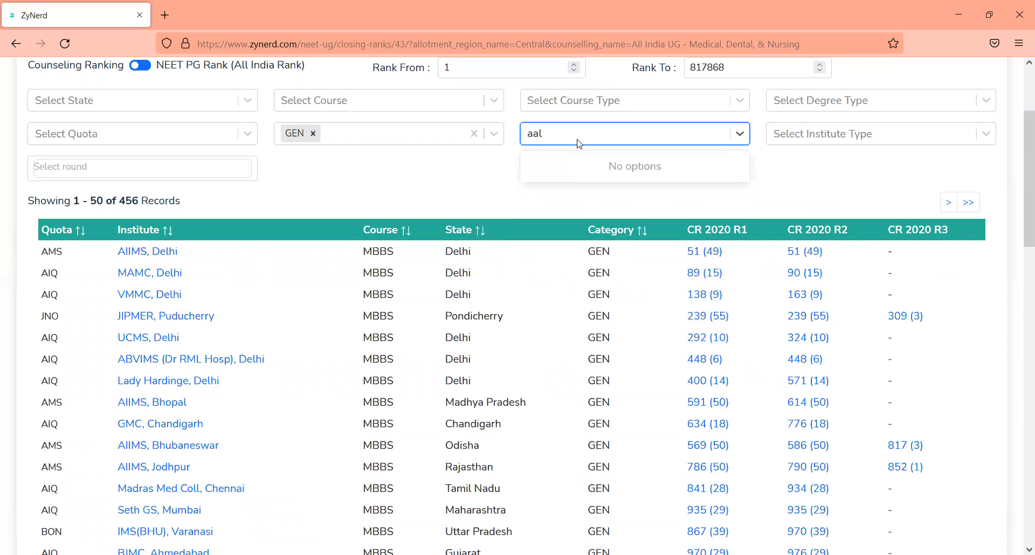
key(BackSpace)
key(BackSpace)
key(BackSpace)
text(stanl)
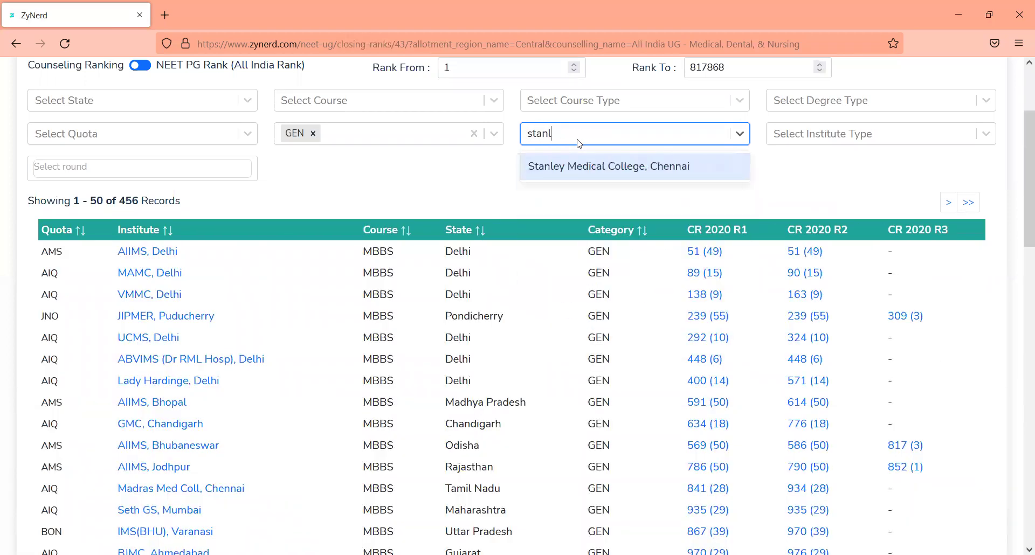
key(Return)
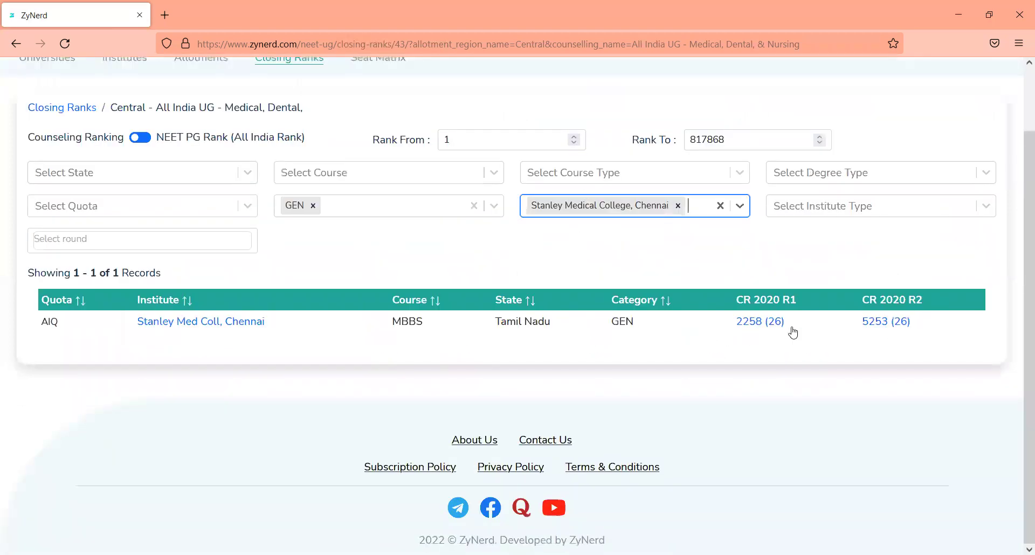
key(BackSpace)
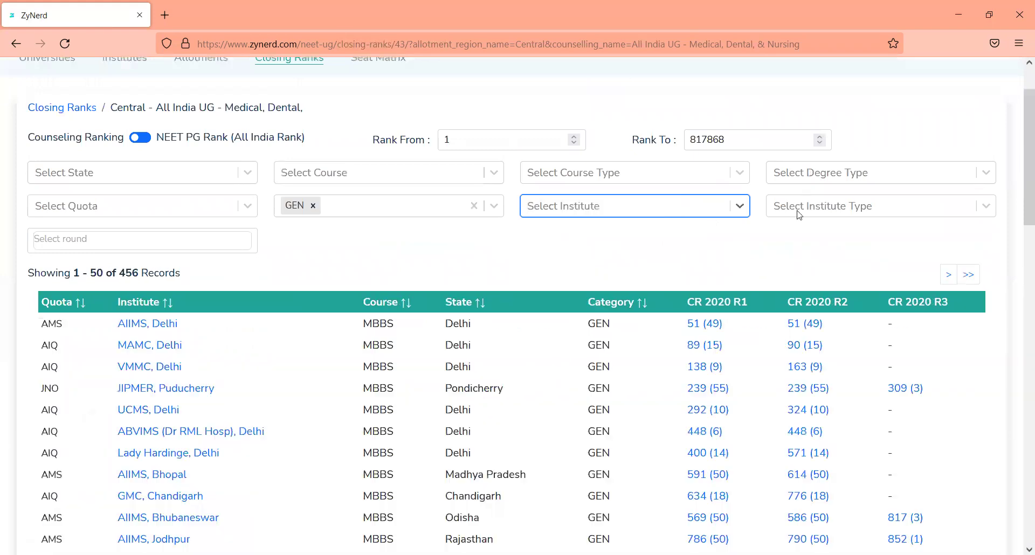
click(806, 205)
Limit the GEN closing ranks to Deemed institutes and scroll through the 120 results
click(803, 247)
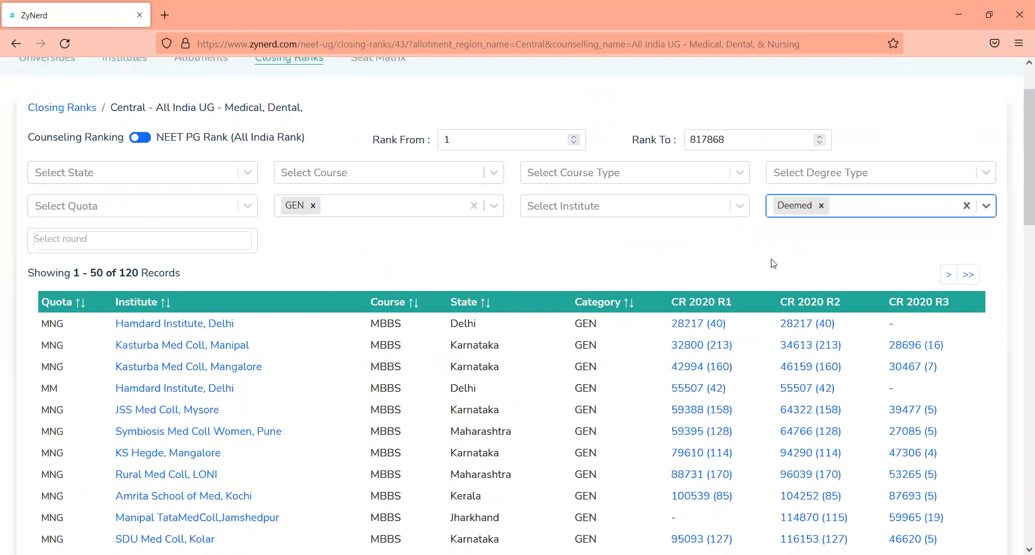
click(697, 278)
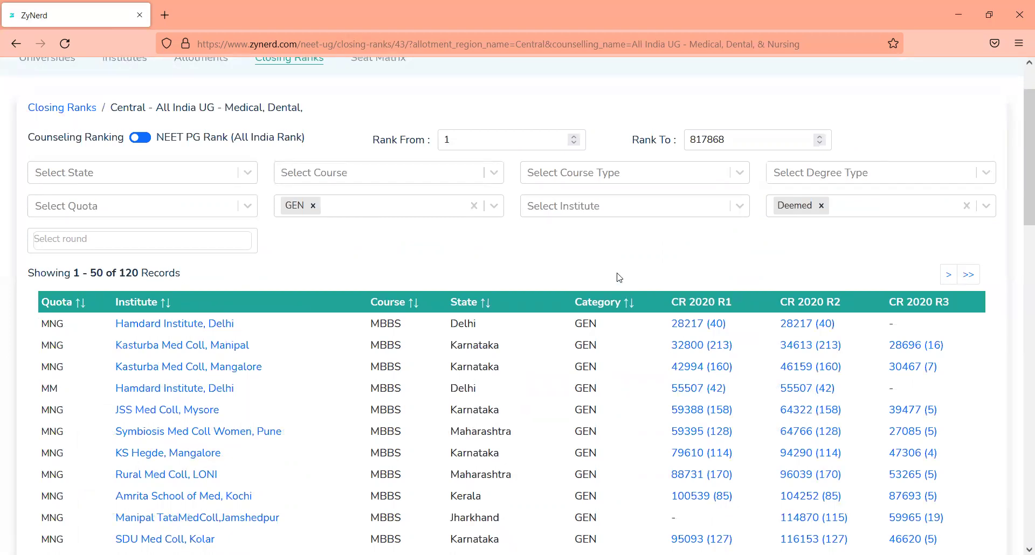
scroll(619, 277, down, 8)
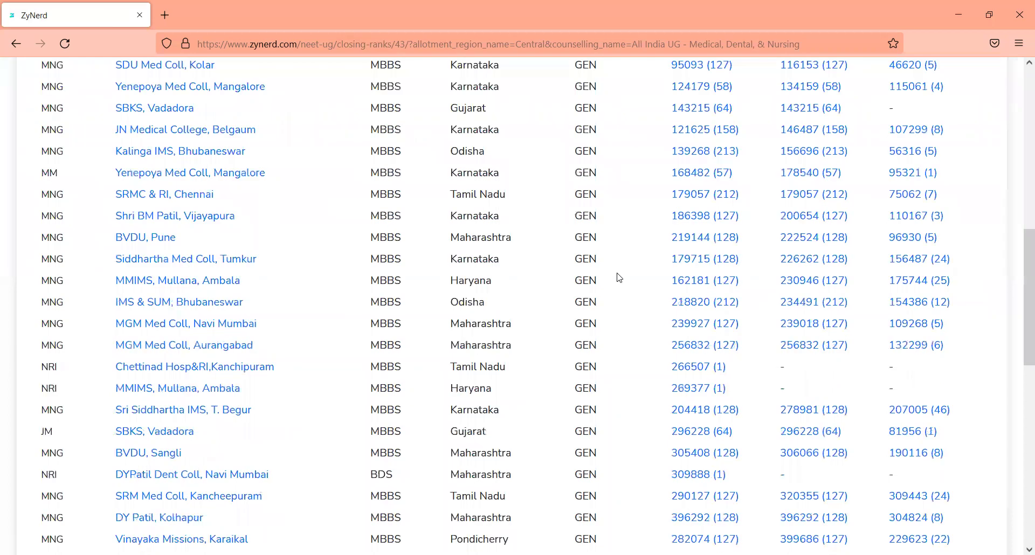
scroll(619, 277, up, 8)
scroll(619, 277, down, 9)
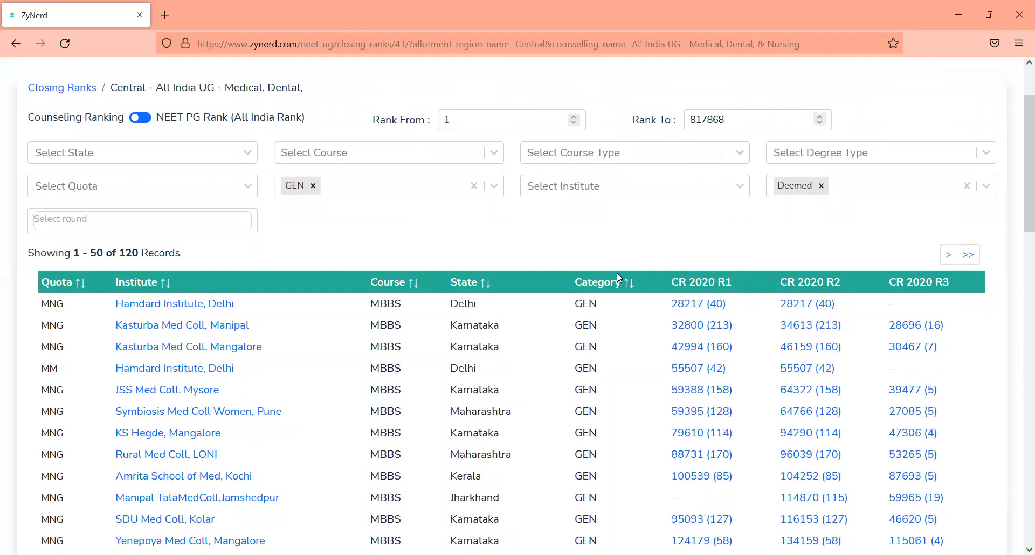
scroll(619, 277, up, 8)
scroll(619, 277, up, 2)
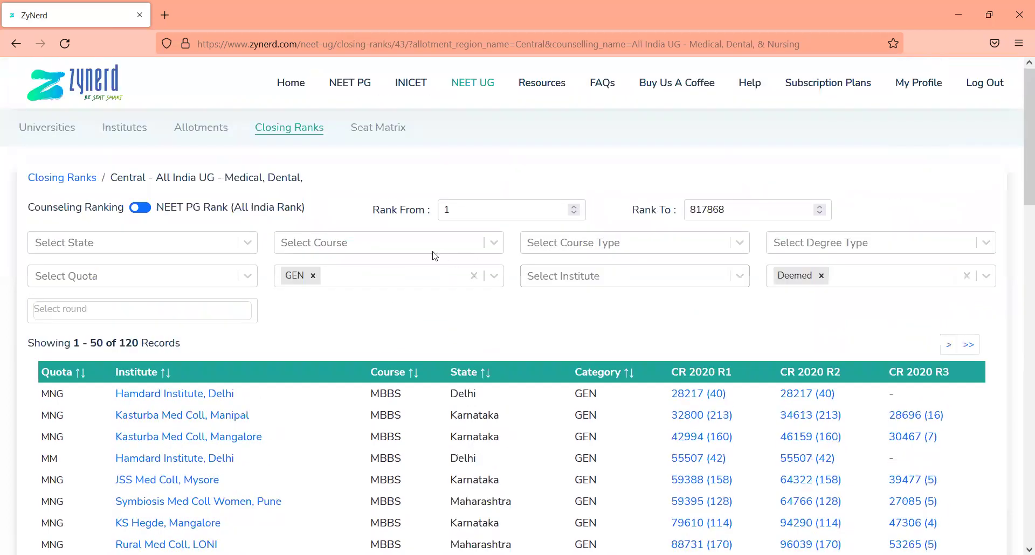
Switch the institute type from Deemed to Government Institute
click(819, 277)
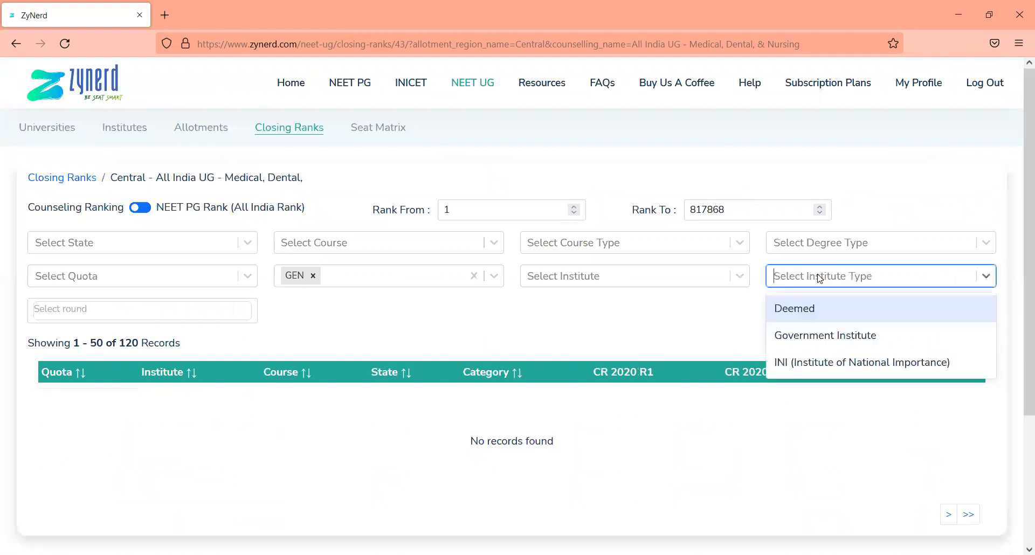
key(Down)
key(Return)
Add Tamil Nadu and Karnataka as state filters
click(247, 243)
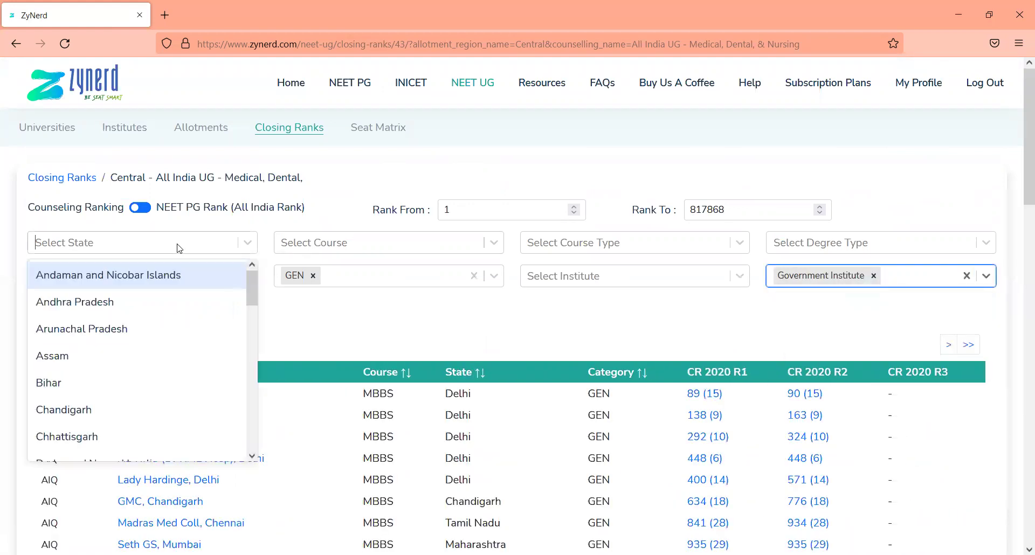
text(tami)
key(Return)
text(kara)
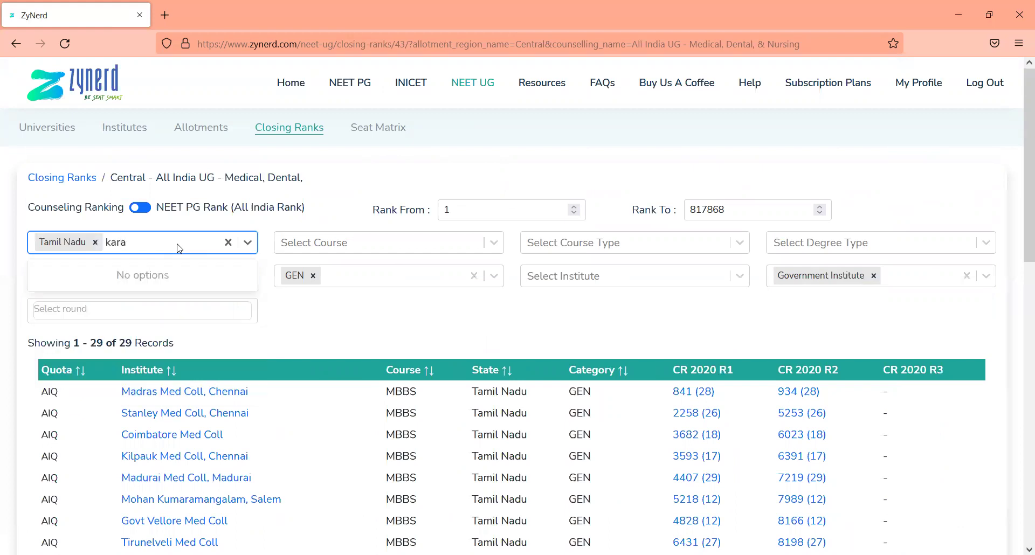
key(BackSpace)
text(n)
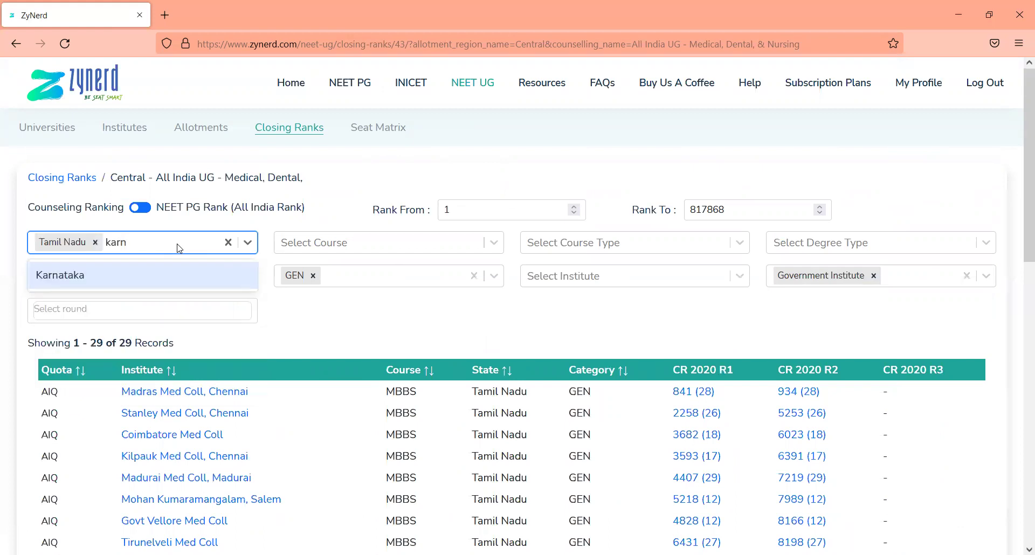
key(Return)
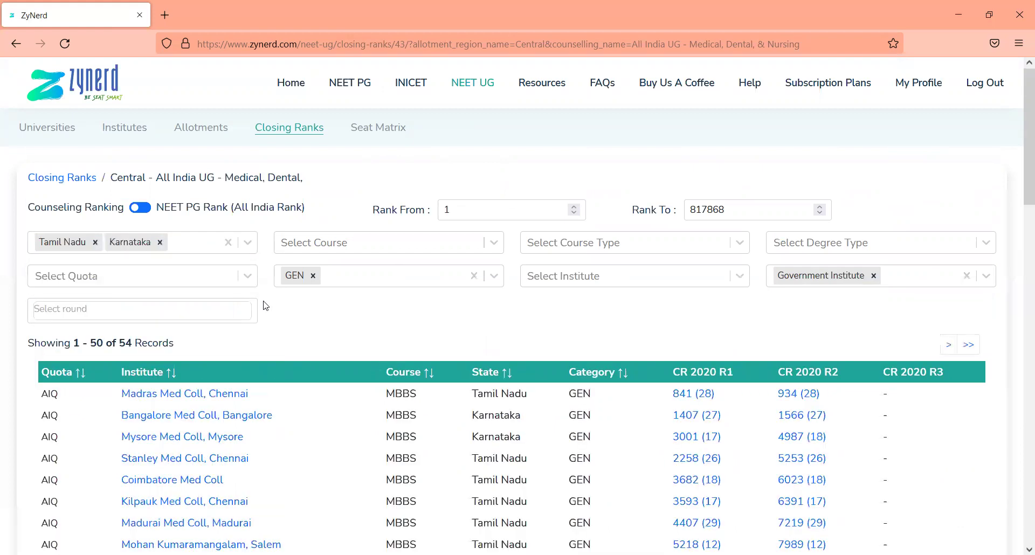
scroll(434, 307, down, 2)
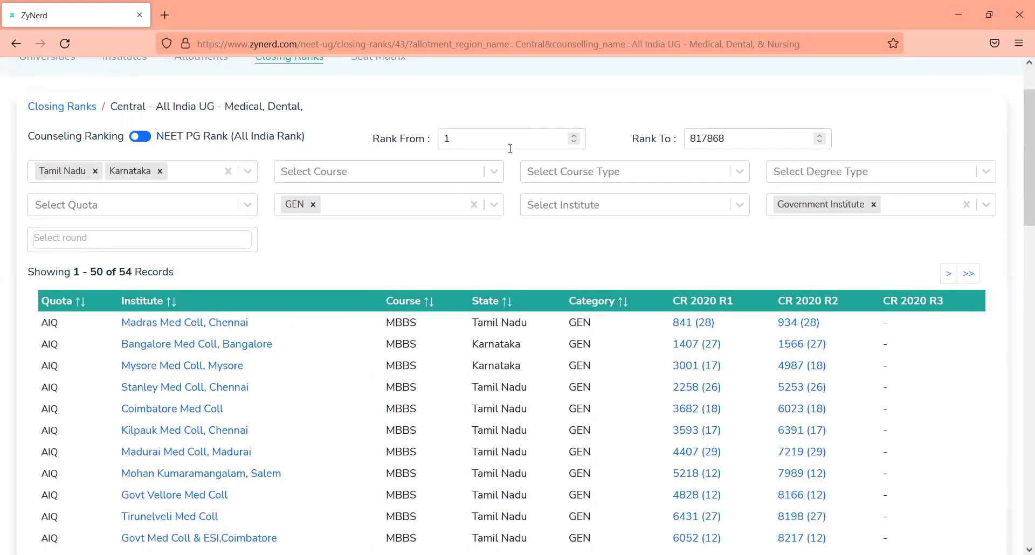
Change the course filter from BDS to MBBS
click(416, 171)
key(Up)
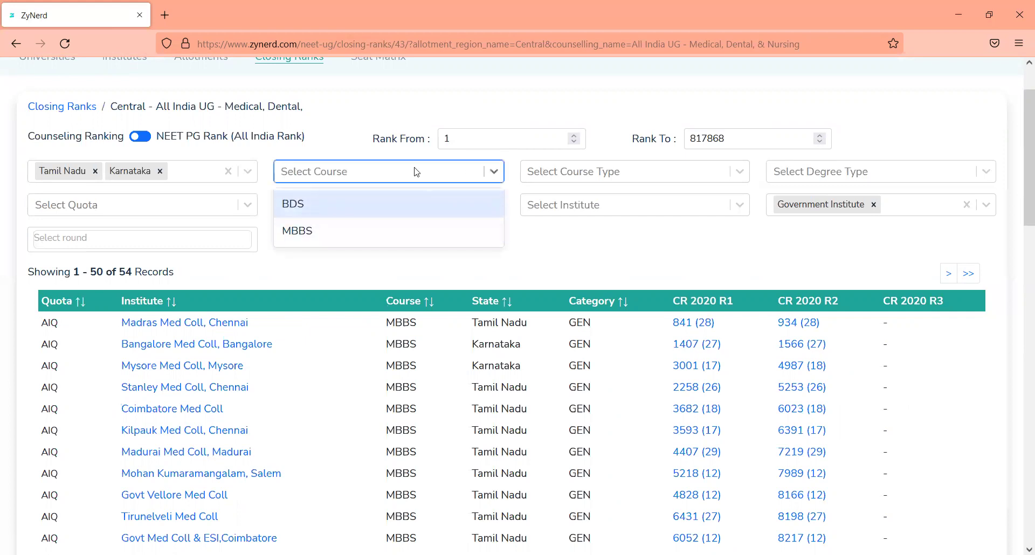
key(Return)
key(BackSpace)
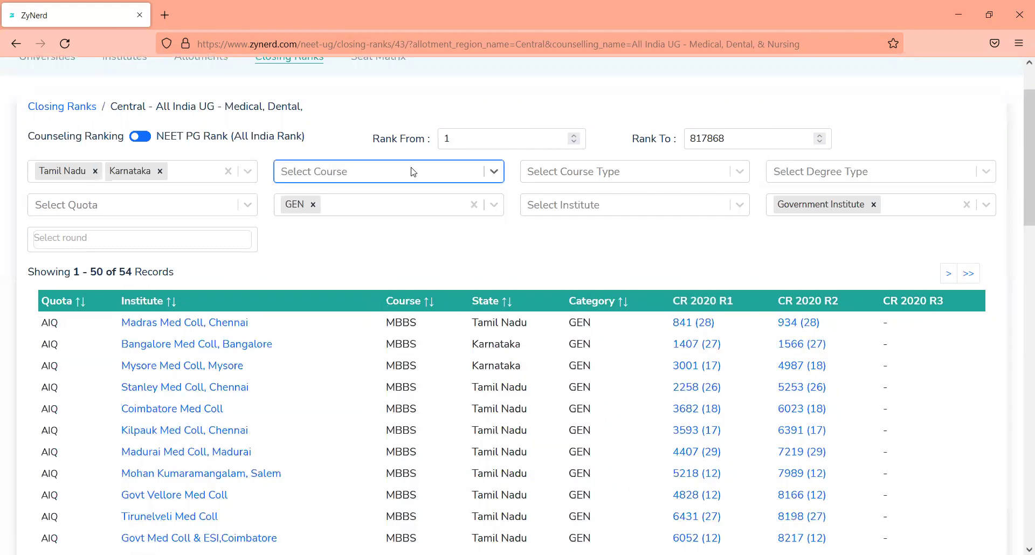
key(Down)
key(Down)
key(Return)
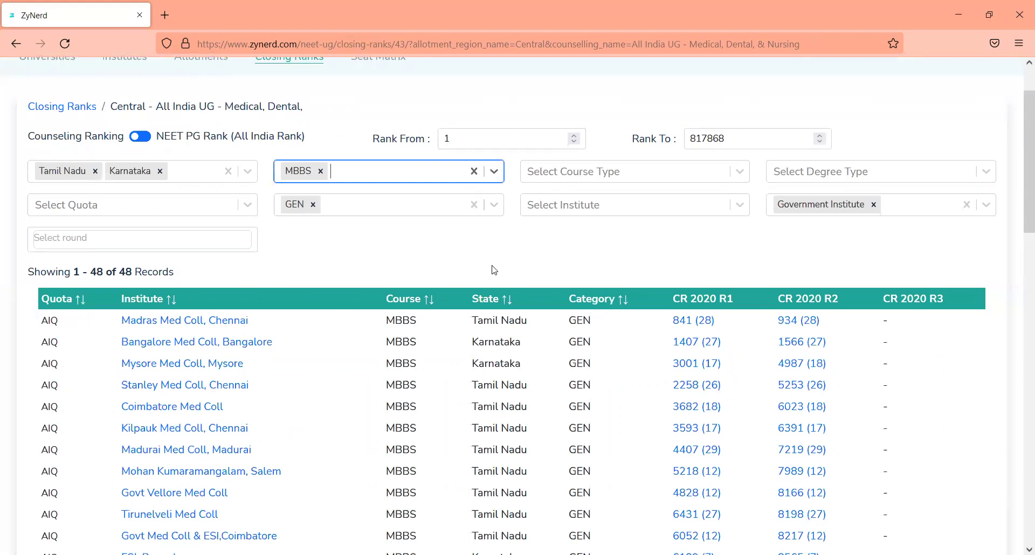
Set the quota filter to All India Quota - All instead of AIIMS Seats - All
click(172, 205)
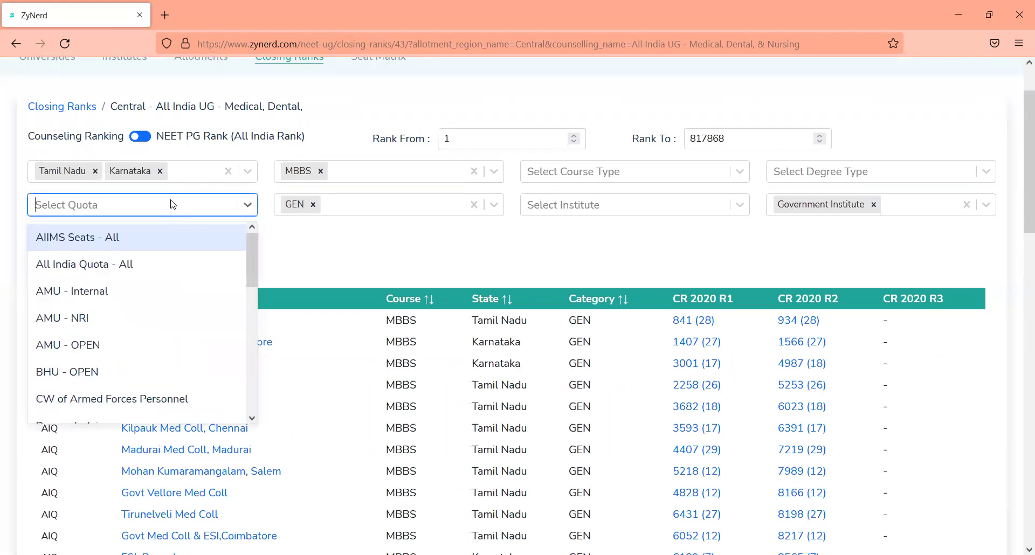
key(Return)
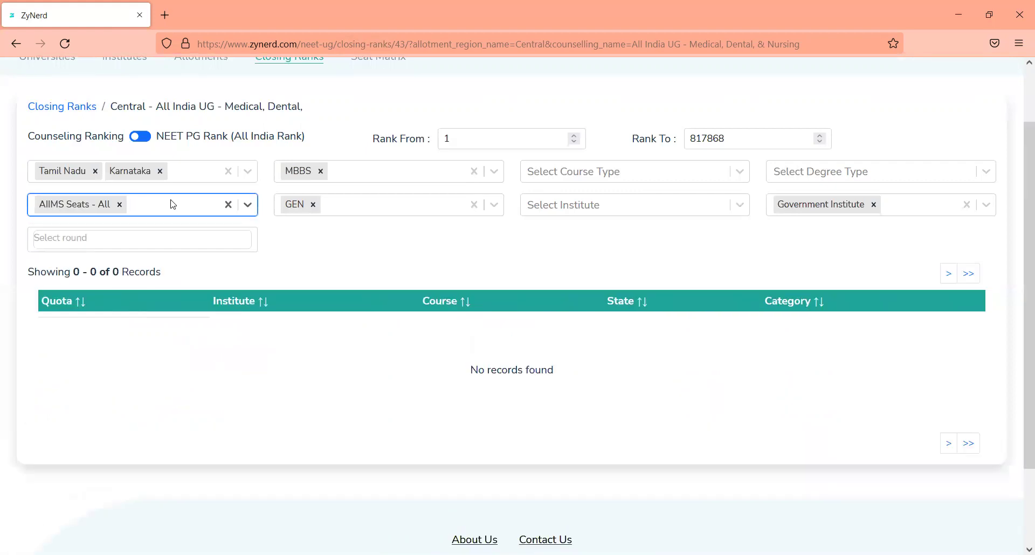
key(BackSpace)
text(ai)
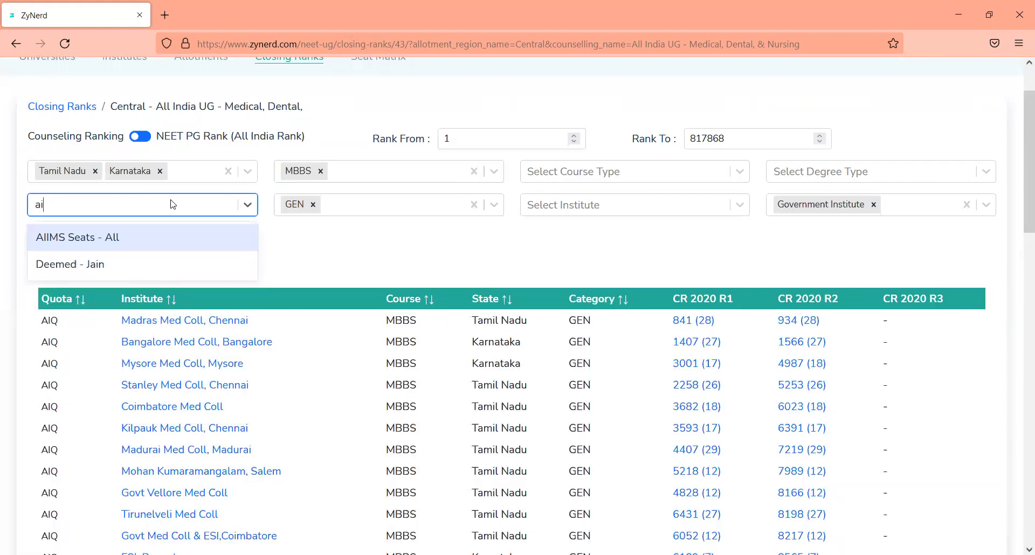
key(BackSpace)
text(ll)
key(Down)
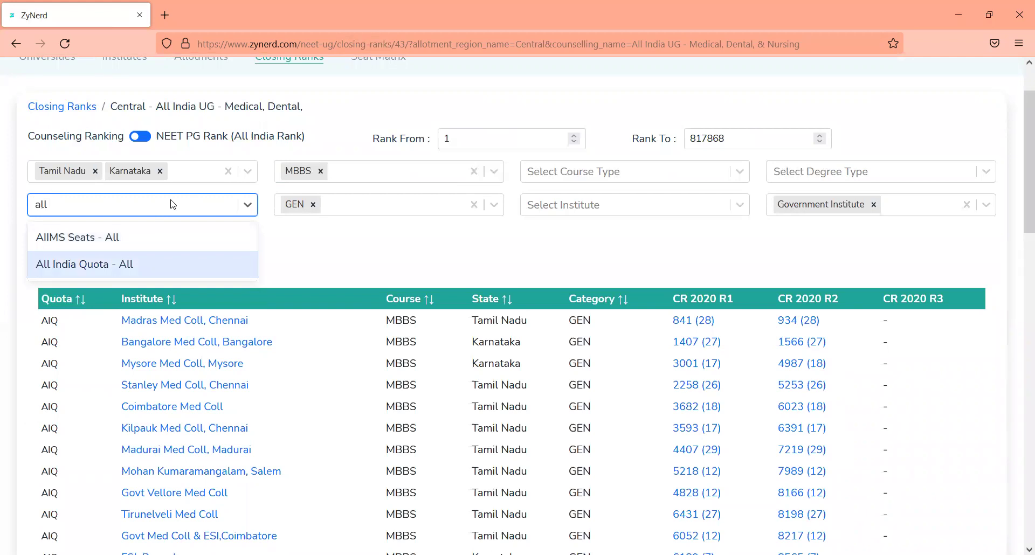
key(Return)
click(326, 264)
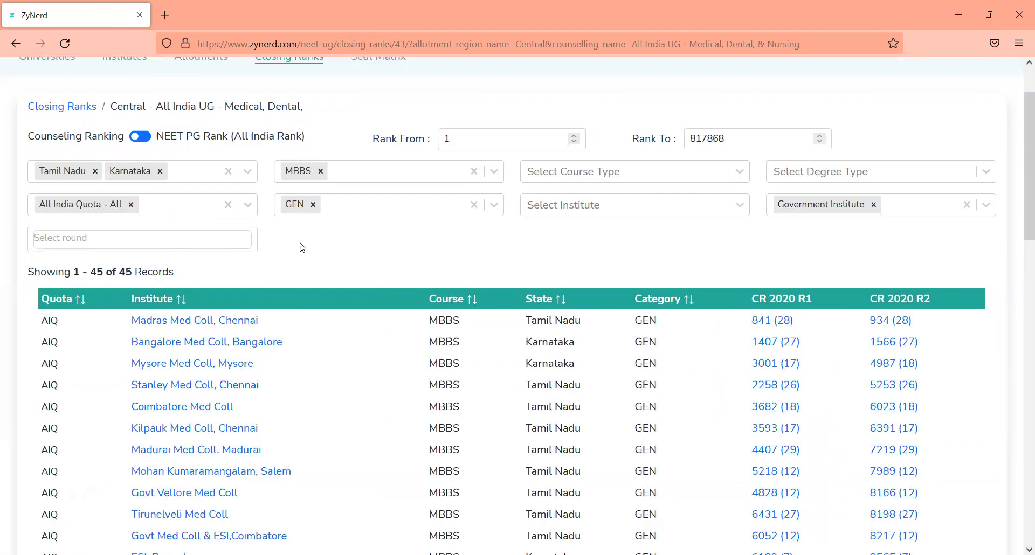
scroll(366, 275, up, 2)
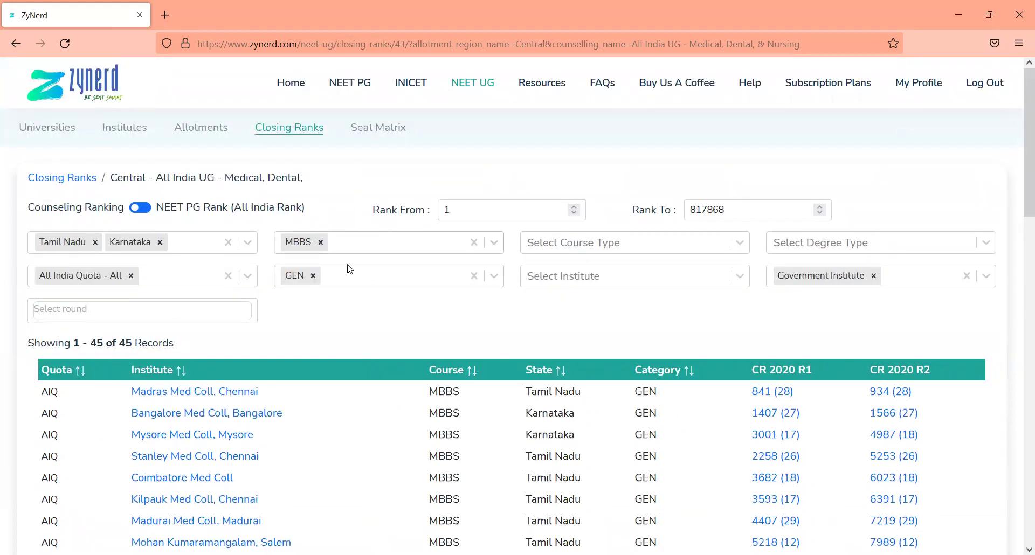
Replace the Tamil Nadu and Karnataka state filter with Assam alone
click(346, 277)
click(188, 249)
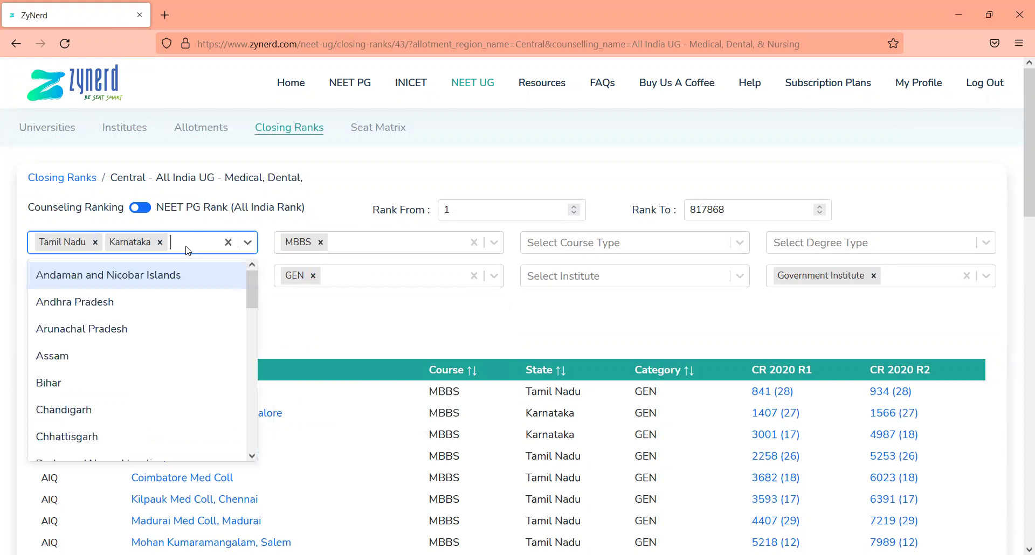
key(BackSpace)
key(BackSpace)
text(assam)
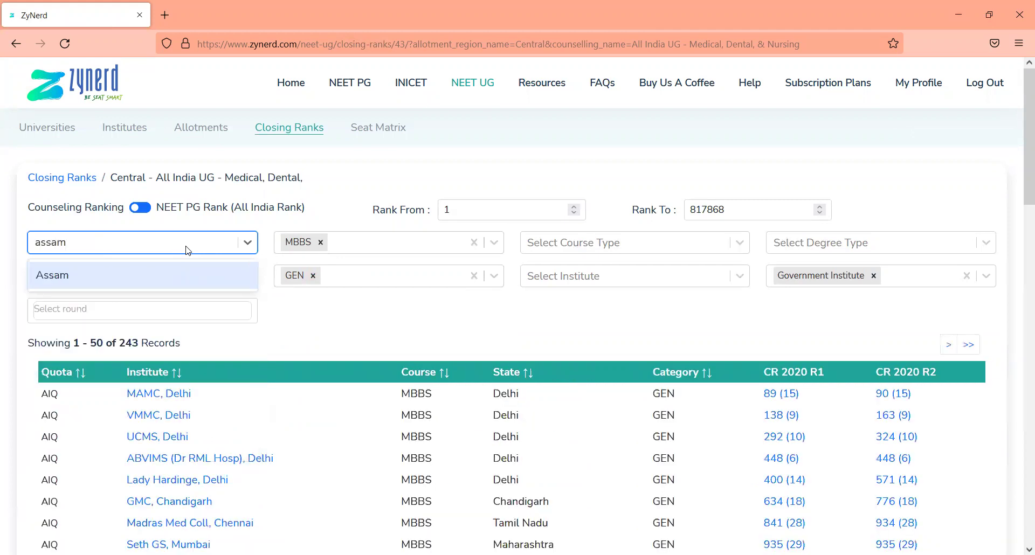
key(Return)
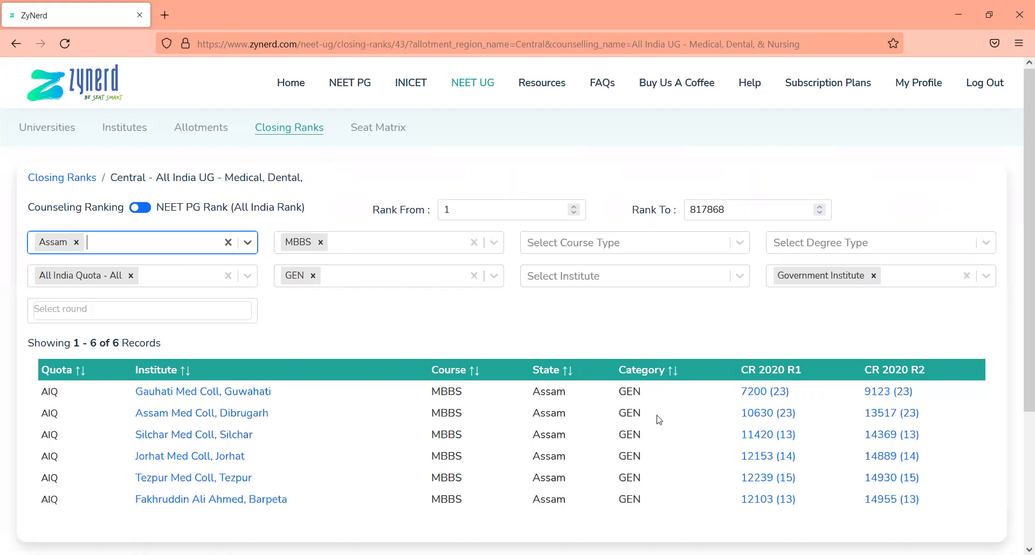
Open the All India UG - Medical, Dental, & Nursing seat matrix, showing 2354 records
click(384, 140)
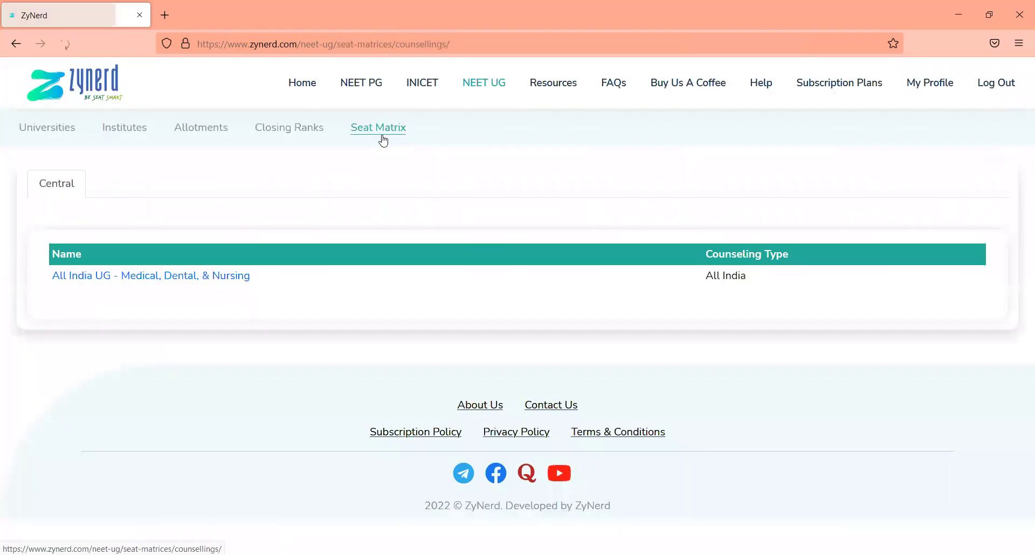
click(181, 280)
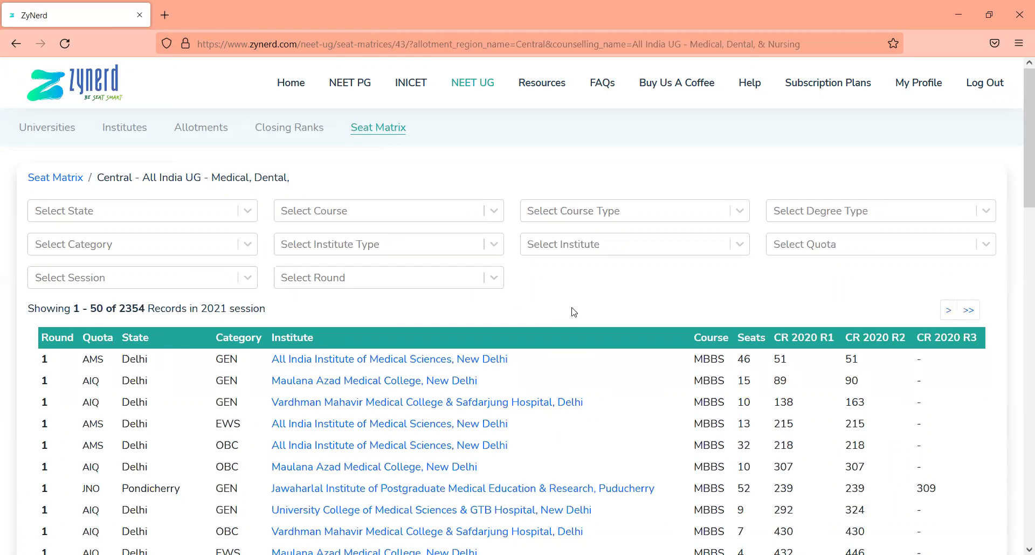
scroll(649, 327, down, 2)
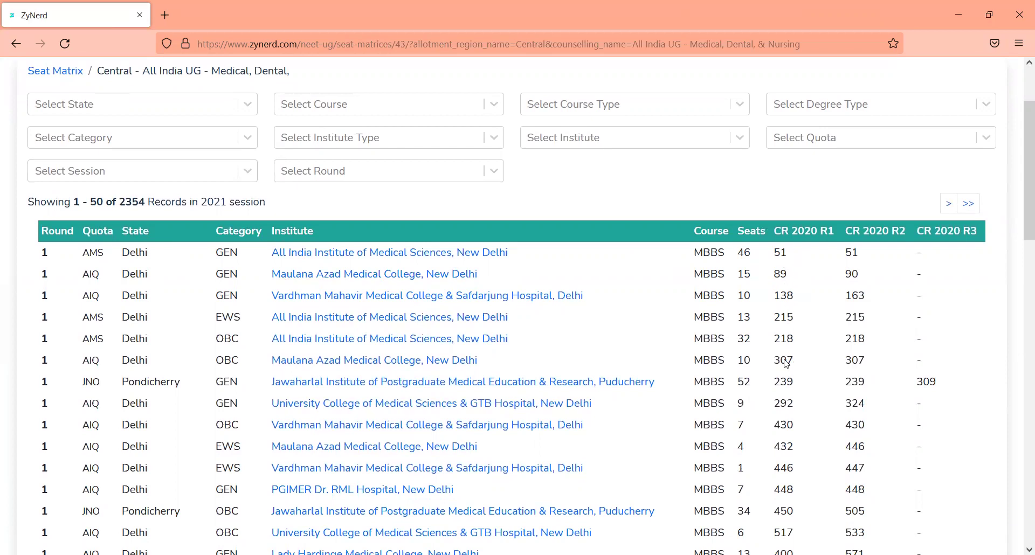
scroll(787, 364, up, 2)
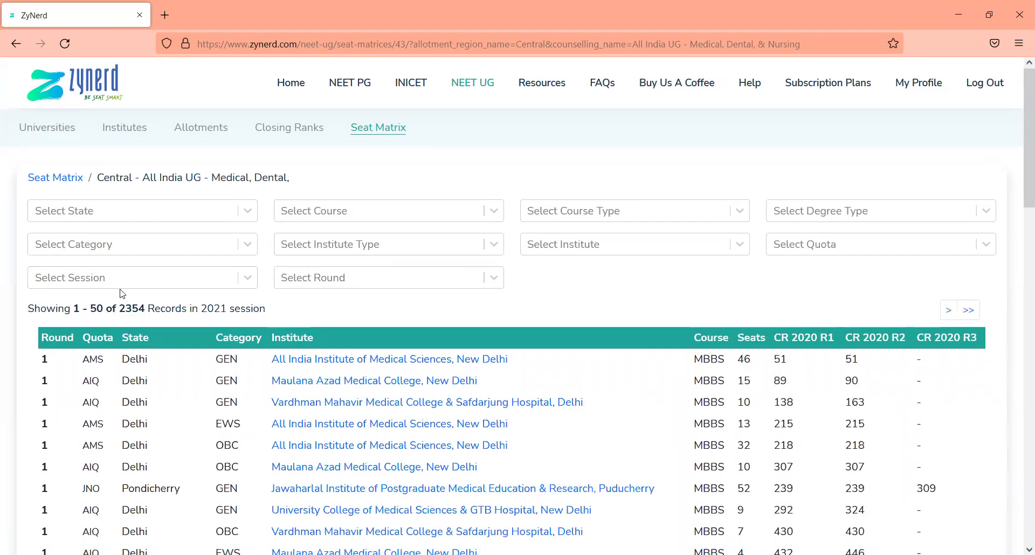
Filter the seat matrix to Karnataka and the All India Quota - All quota
click(102, 215)
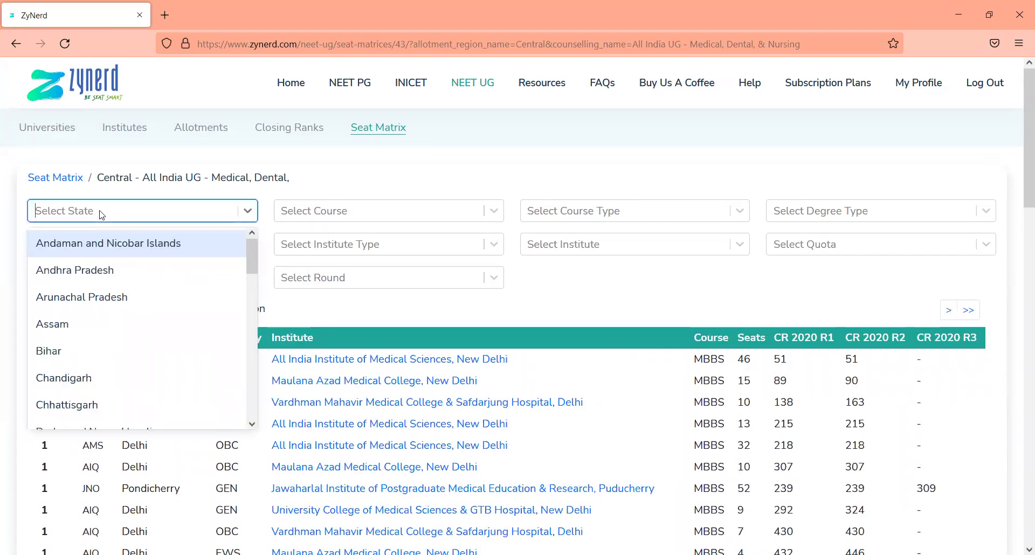
text(karna)
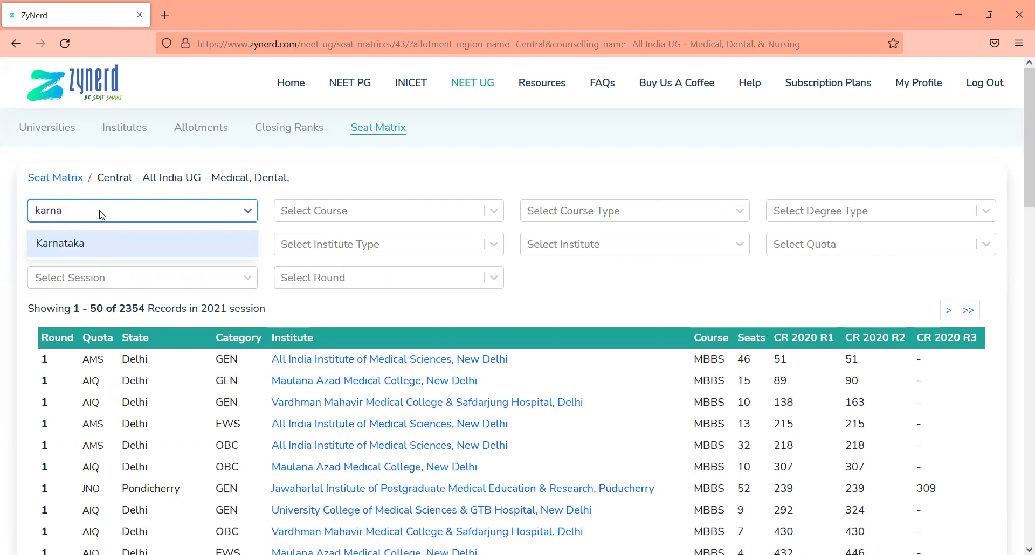
key(Return)
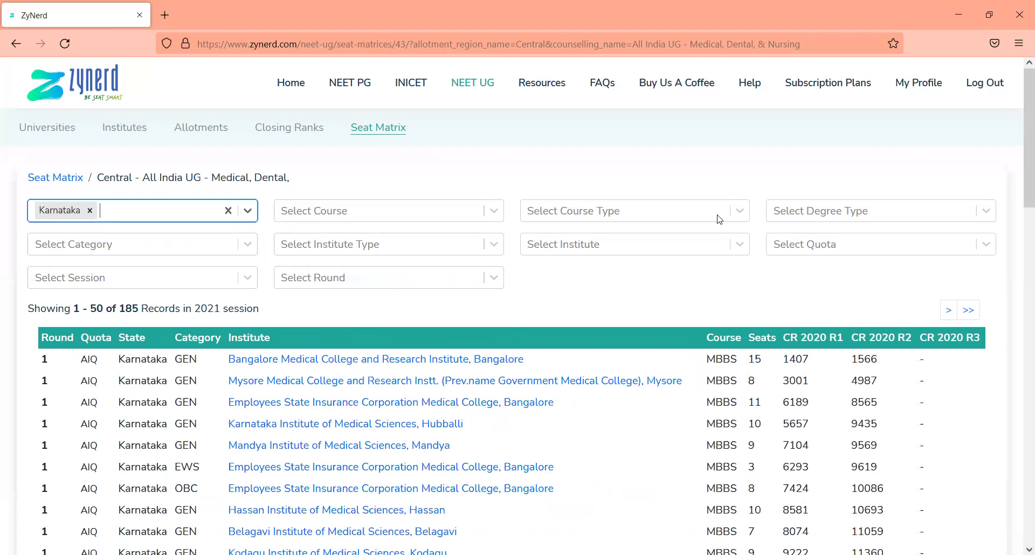
click(782, 243)
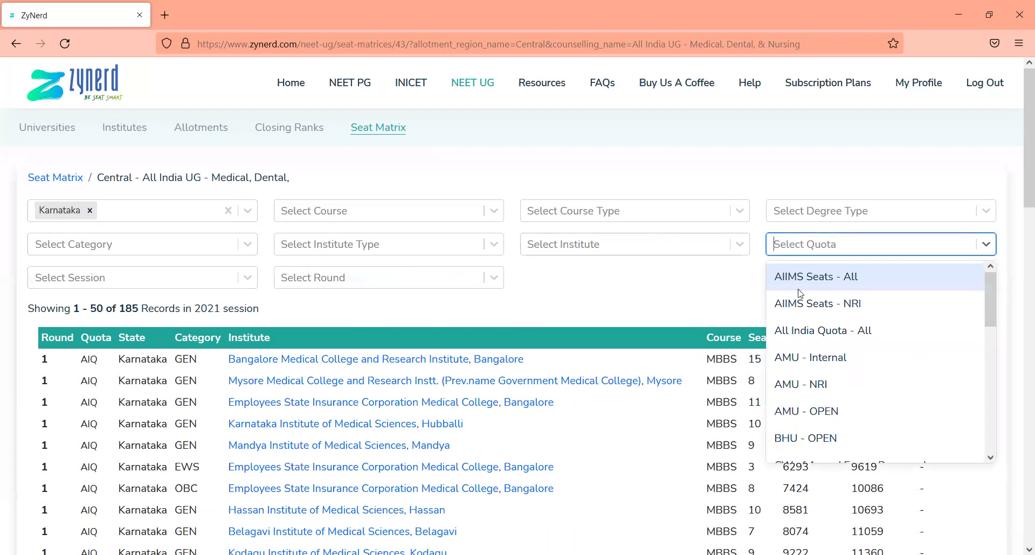
click(803, 328)
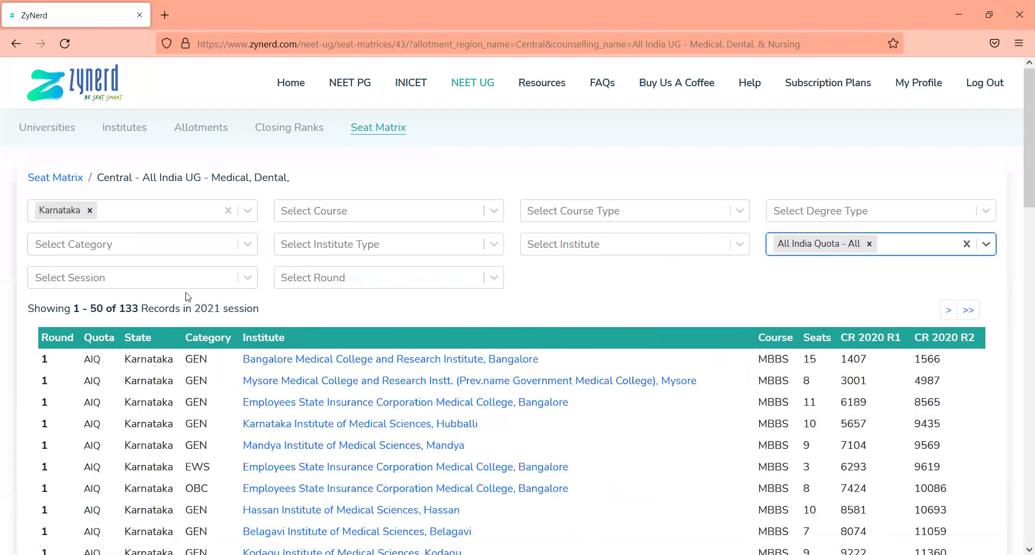
Add GEN and OBC categories and restrict institute type to Government Institute
click(182, 251)
key(Return)
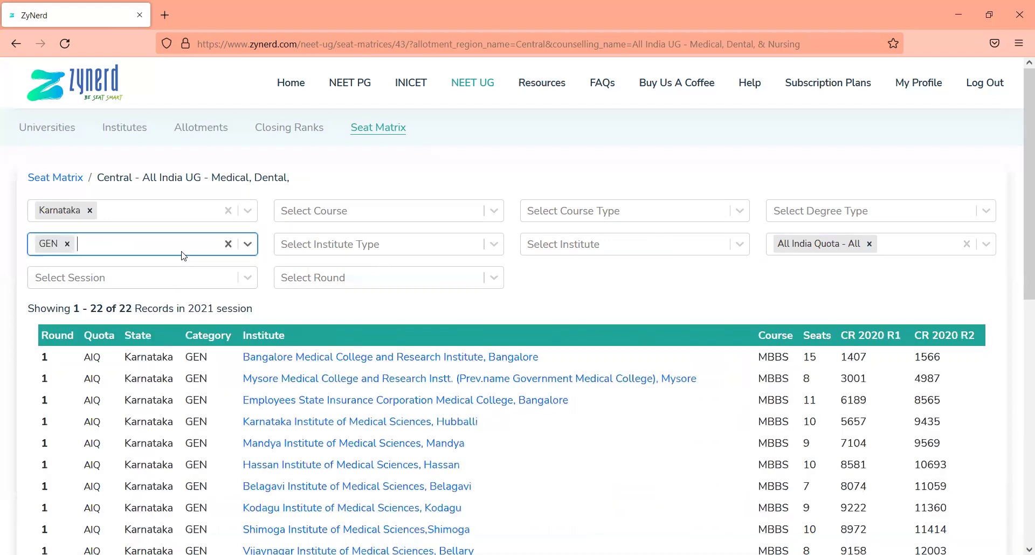
text(obc)
key(Return)
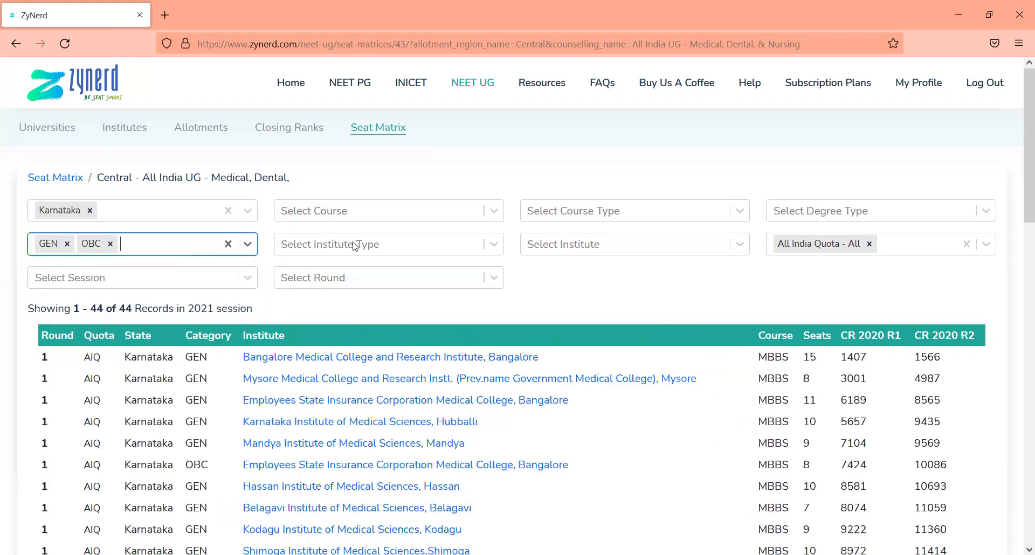
click(598, 242)
click(436, 244)
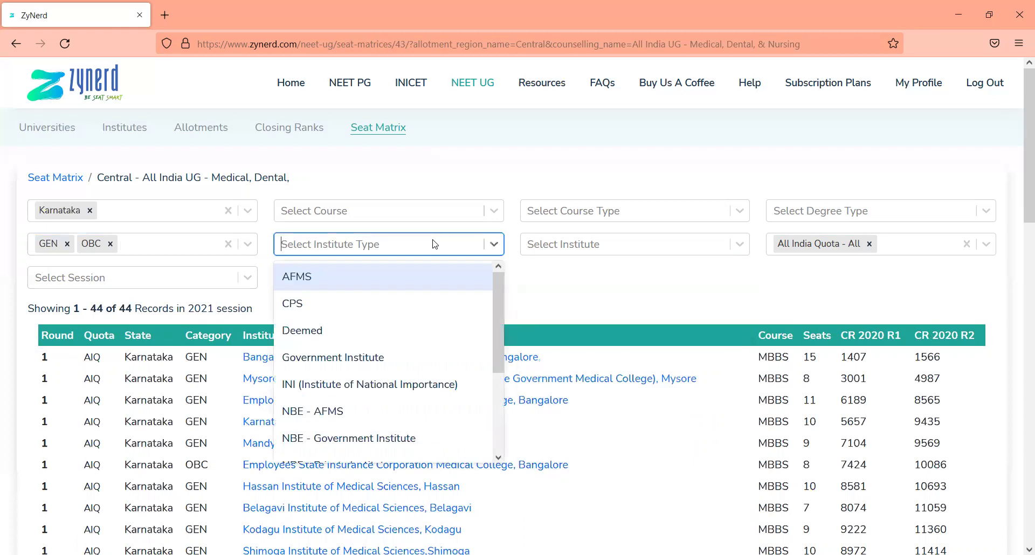
key(Down)
key(Down)
key(Down)
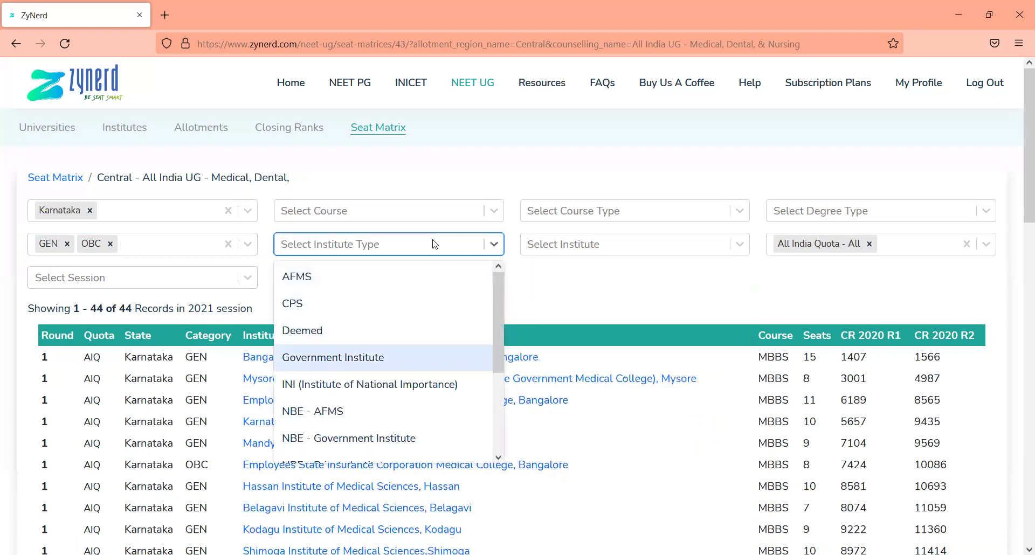
key(Return)
scroll(674, 299, down, 1)
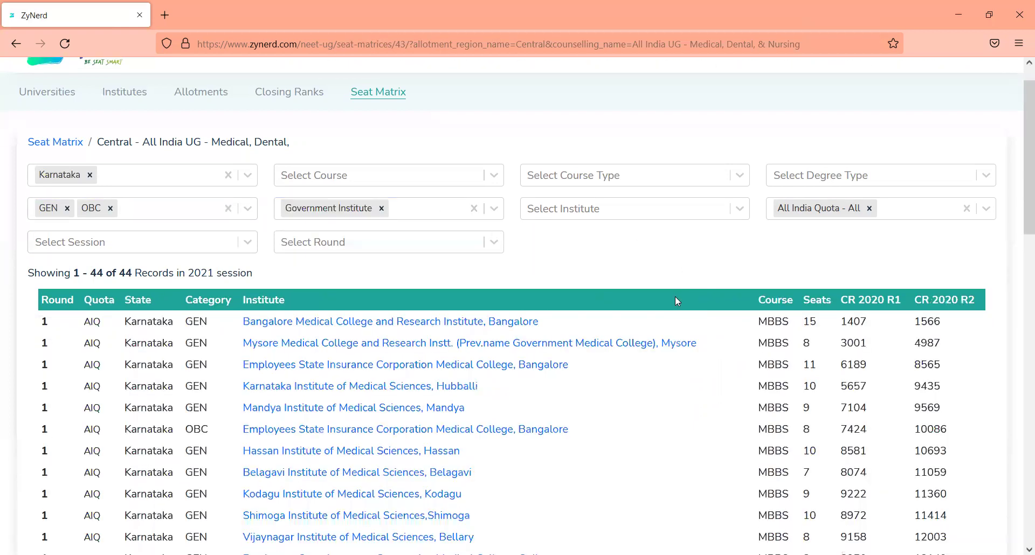
scroll(677, 302, down, 2)
scroll(677, 302, up, 1)
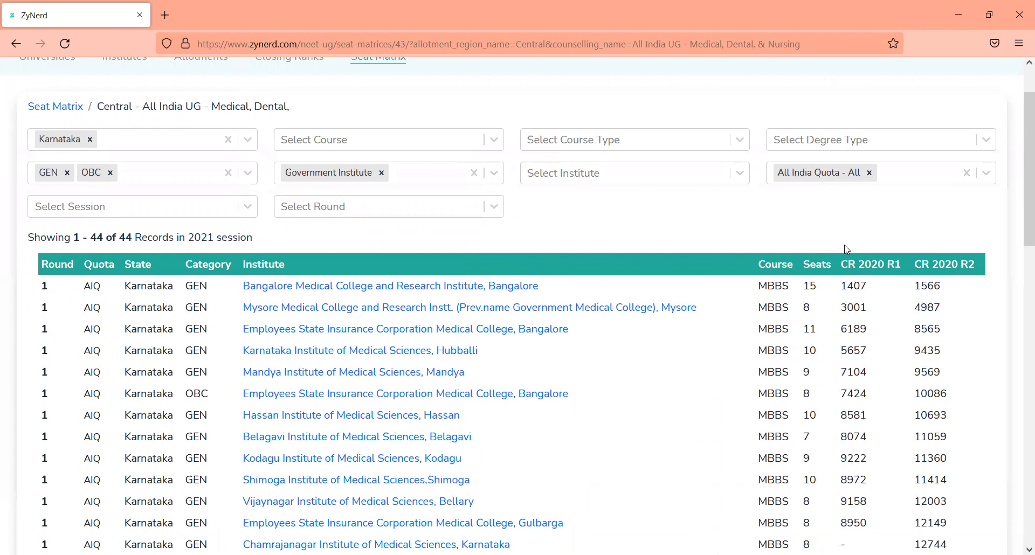
scroll(849, 277, down, 5)
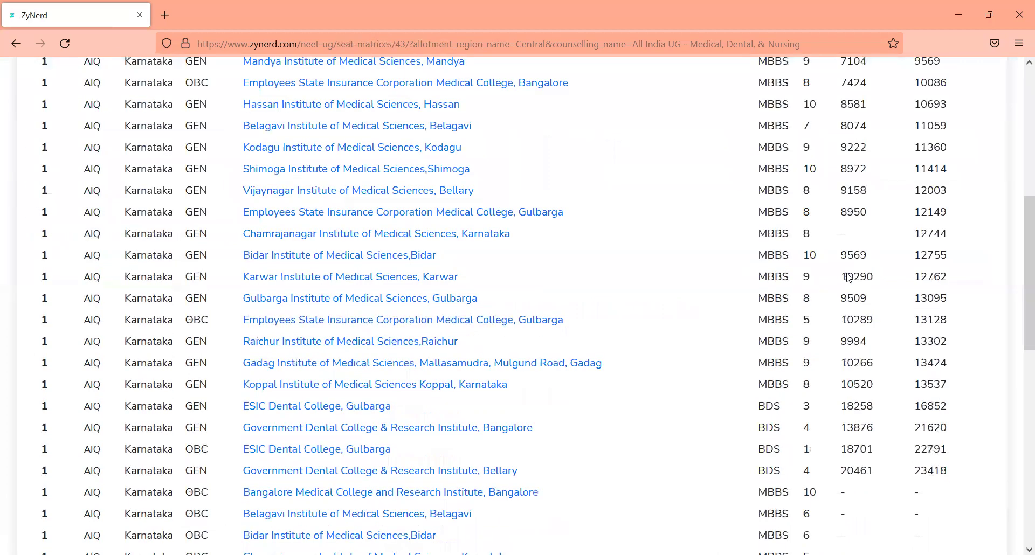
scroll(848, 277, up, 5)
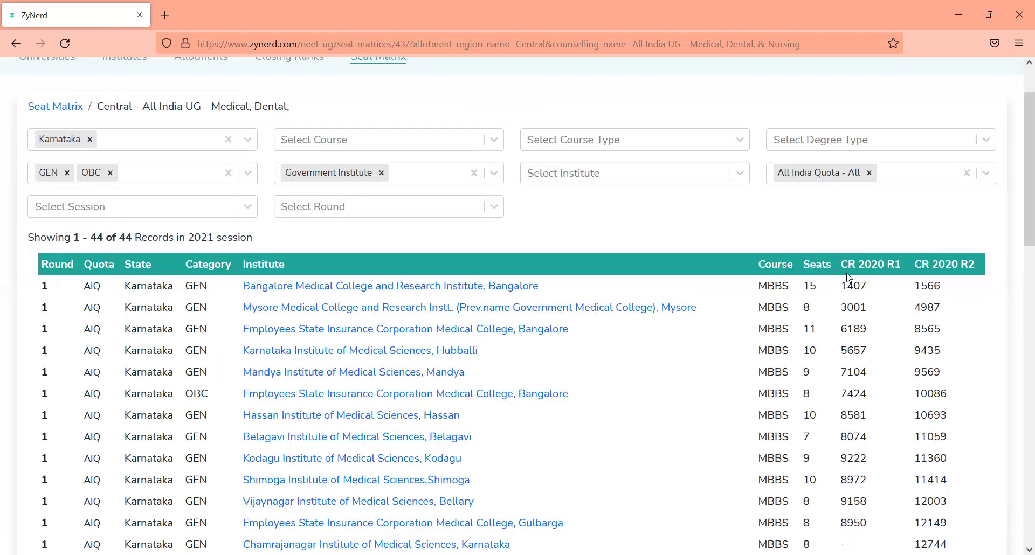
scroll(849, 277, up, 2)
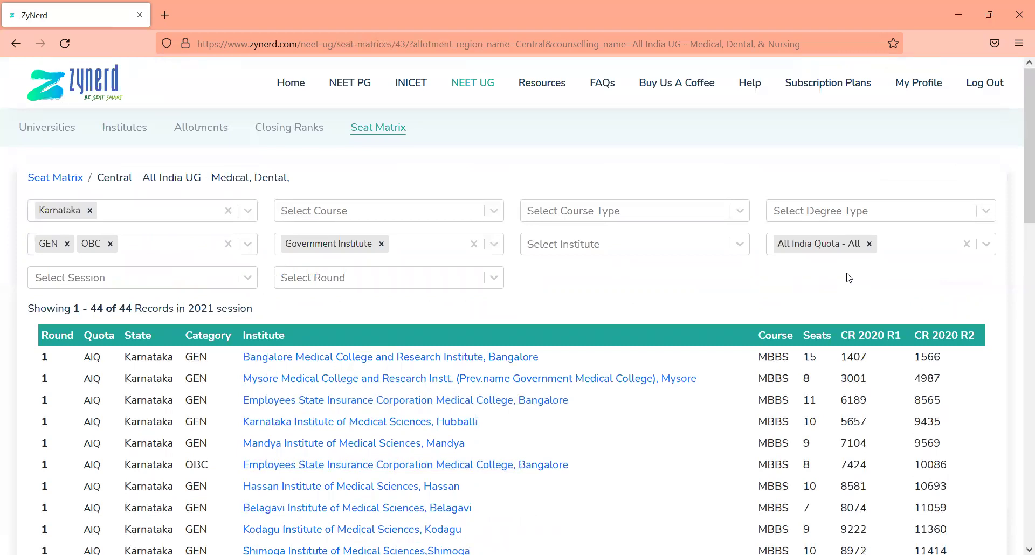
click(457, 246)
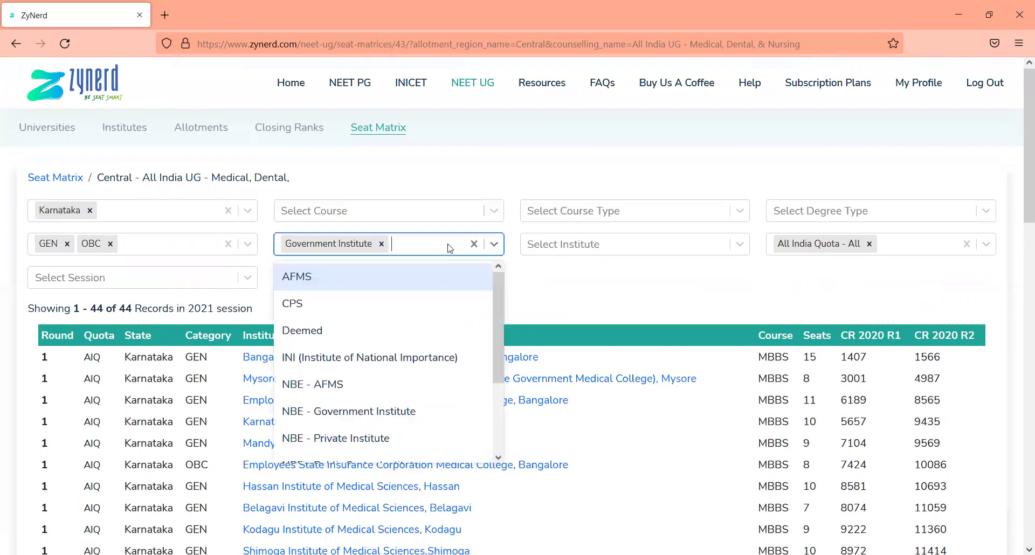
key(BackSpace)
text(deemd)
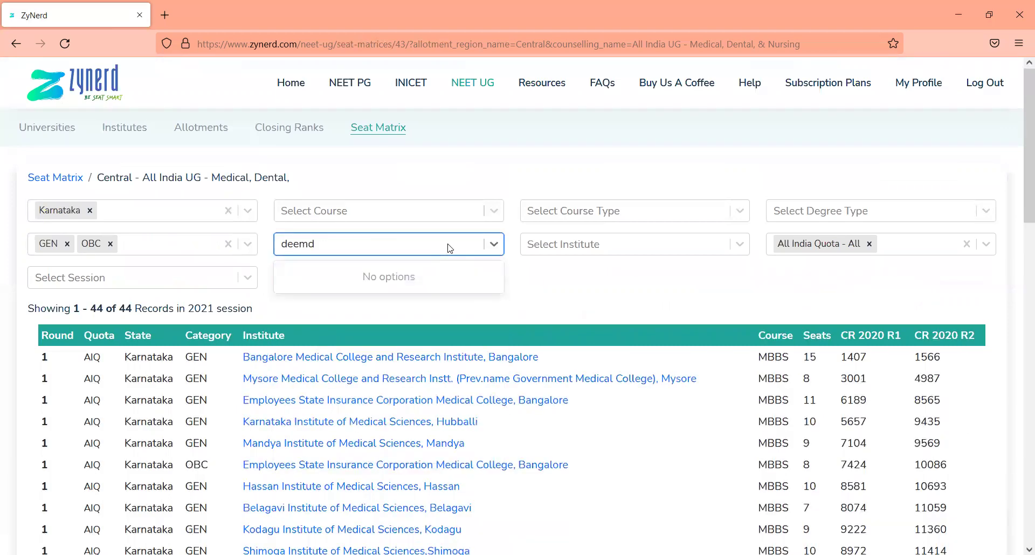
key(BackSpace)
text(ed)
key(Return)
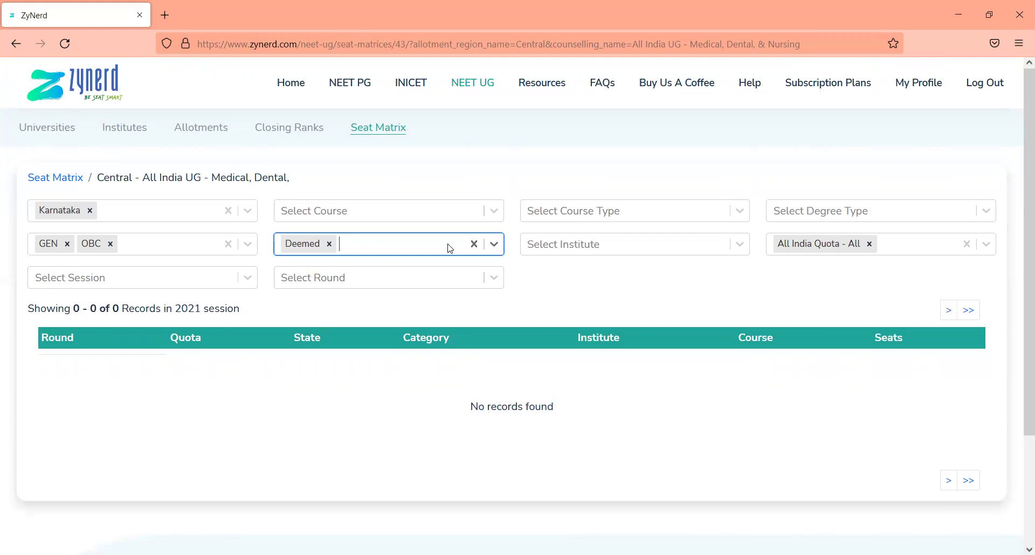
key(BackSpace)
text(go)
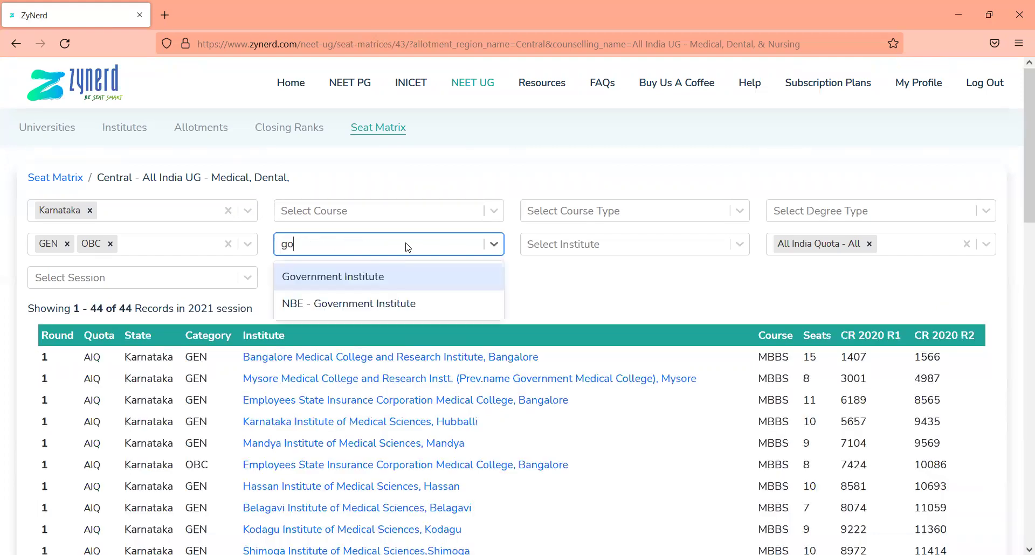
key(Return)
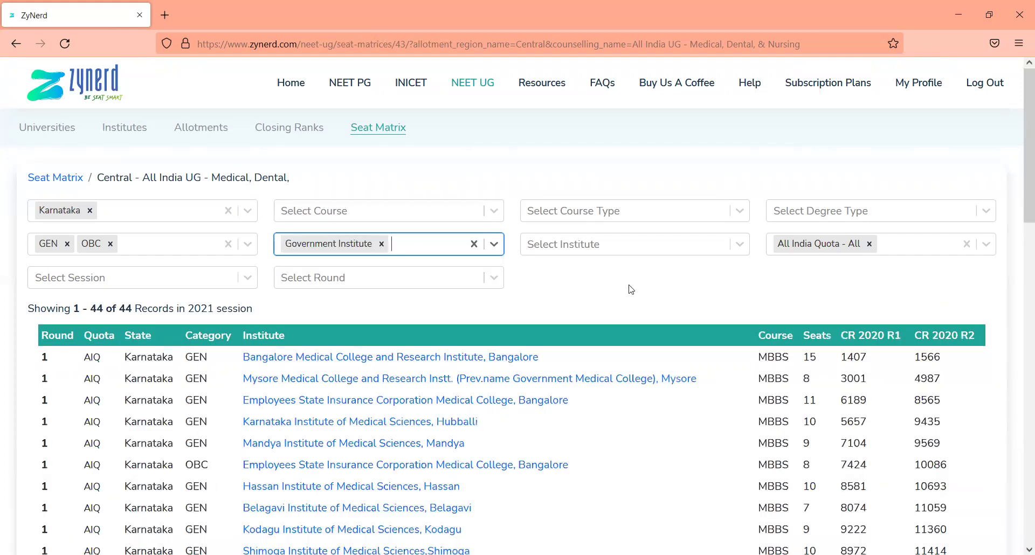